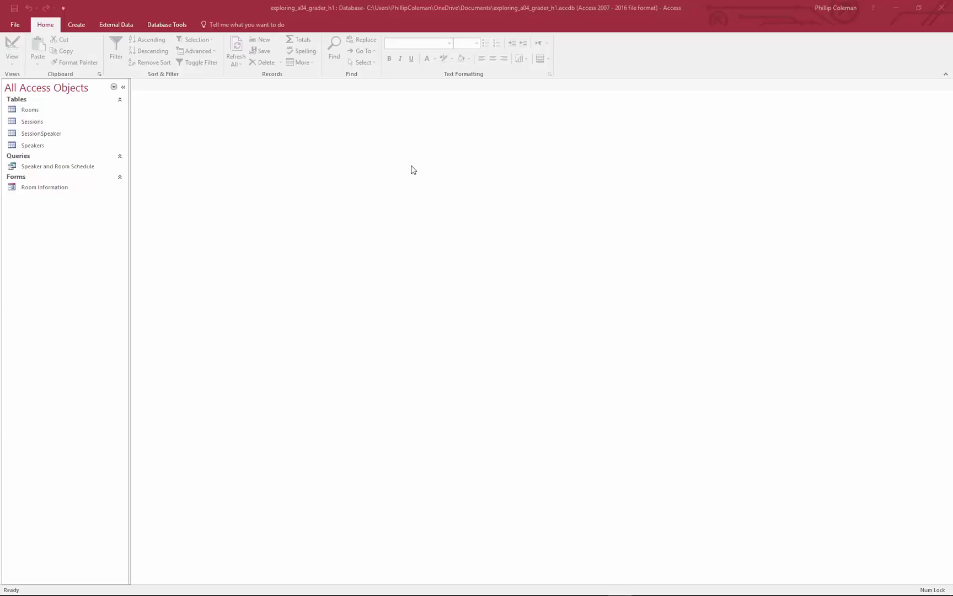
# Step: Create a new form based on the Speakers table
pyautogui.click(33, 147)
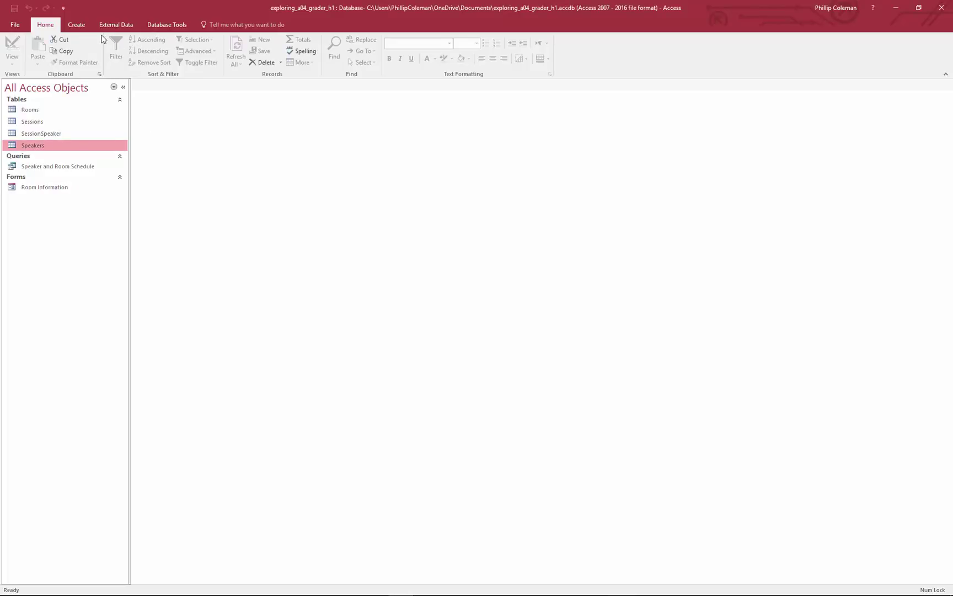
pyautogui.click(84, 25)
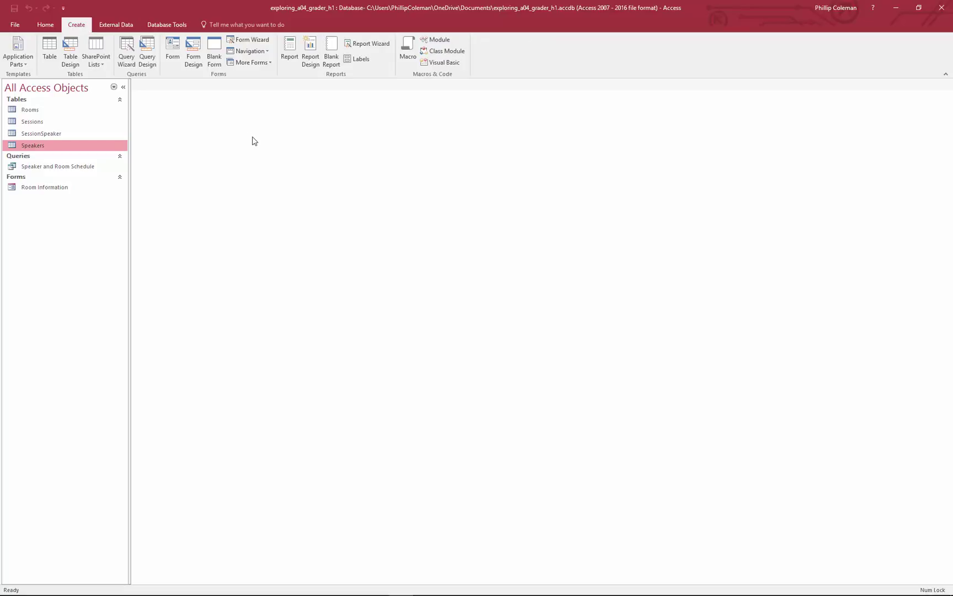
pyautogui.click(172, 43)
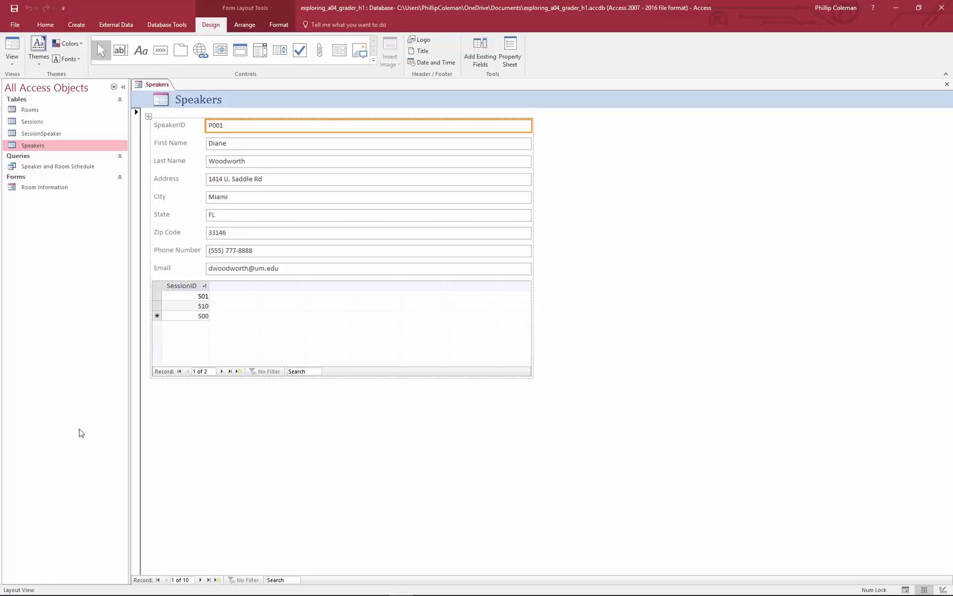
# Step: Browse the new form's speaker records forward to the fifth record and back to the first
pyautogui.click(200, 580)
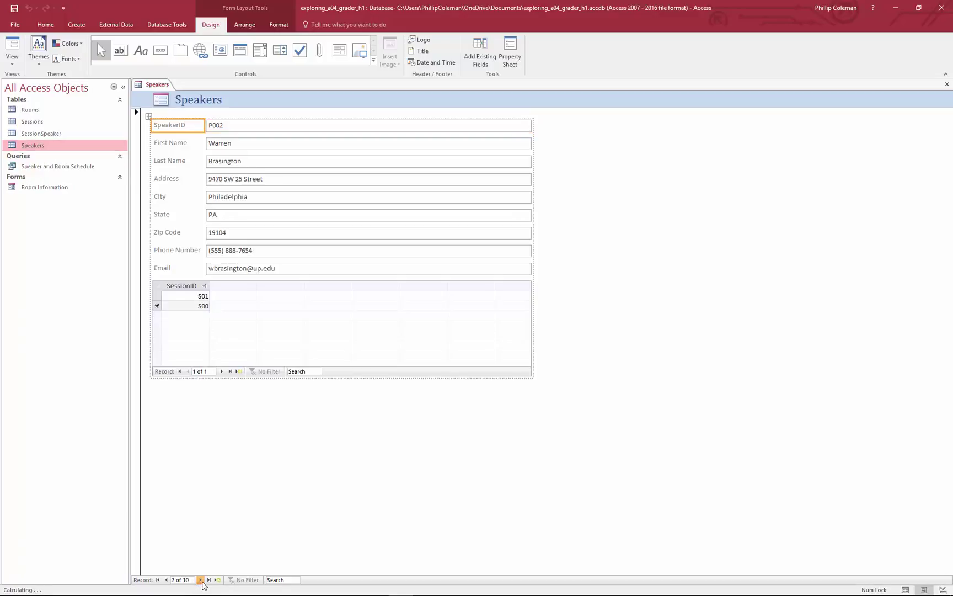
pyautogui.click(200, 580)
pyautogui.click(200, 580)
pyautogui.click(200, 580)
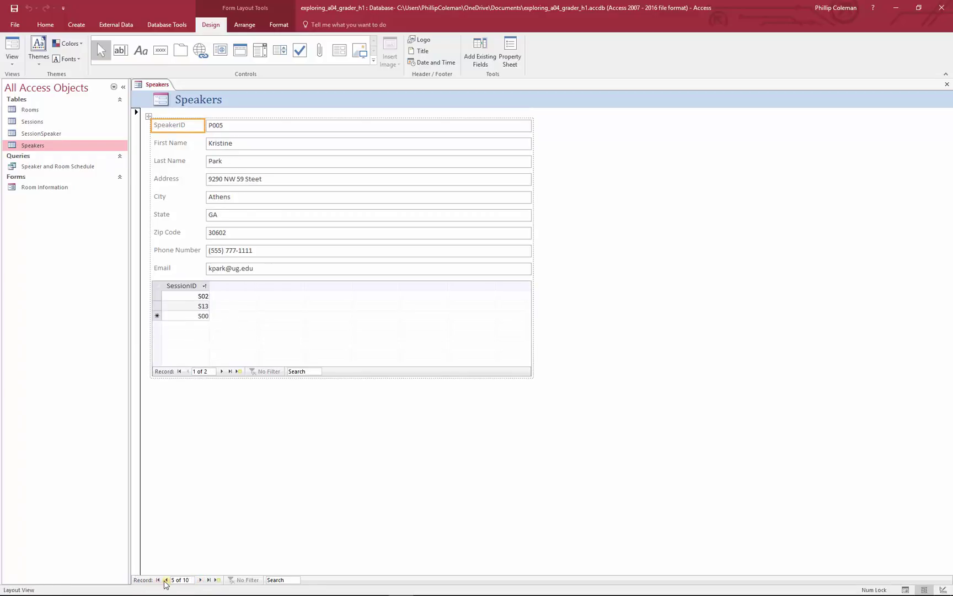
pyautogui.click(165, 579)
pyautogui.click(166, 579)
pyautogui.click(166, 579)
pyautogui.click(165, 580)
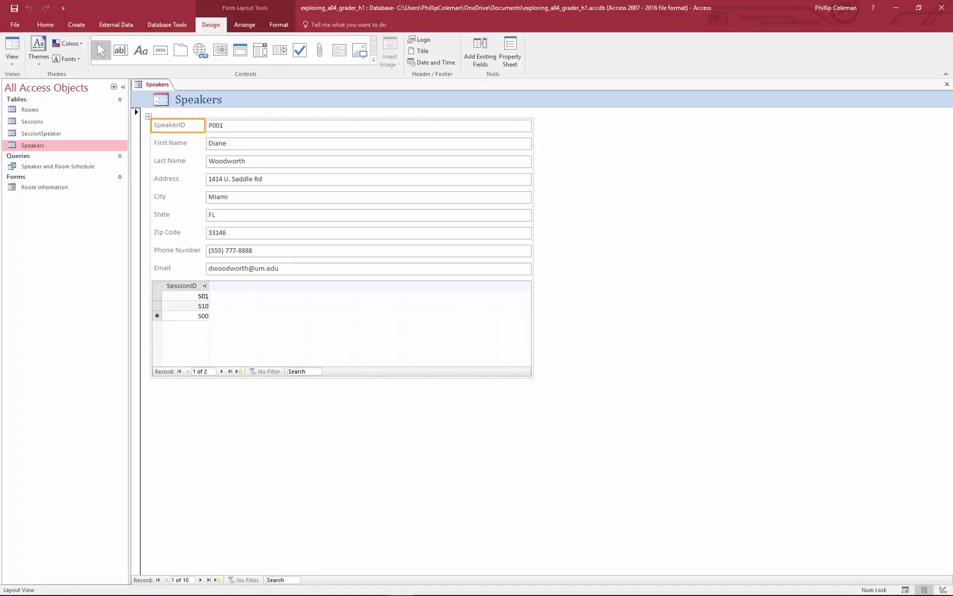
# Step: Replace the form's header title with "Enter"
pyautogui.click(226, 100)
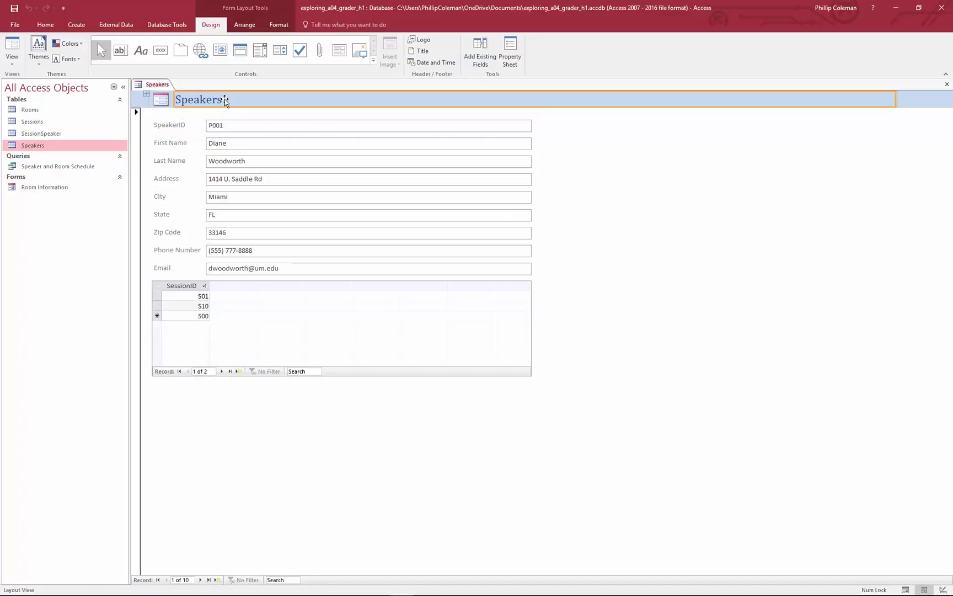
pyautogui.click(225, 99)
pyautogui.press('BackSpace')
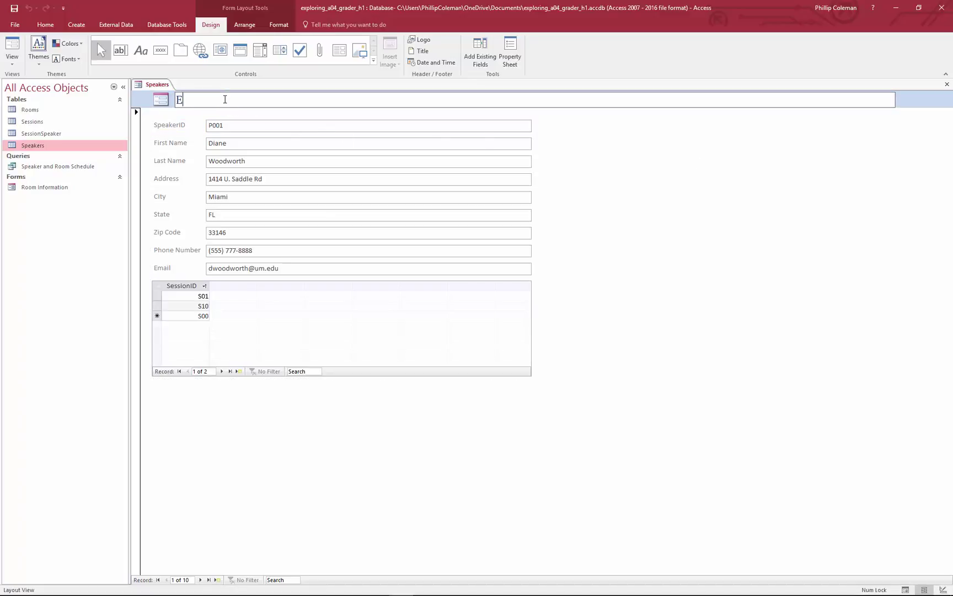
pyautogui.write('Entyr')
pyautogui.press('BackSpace')
pyautogui.press('BackSpace')
pyautogui.write('er')
pyautogui.click(710, 221)
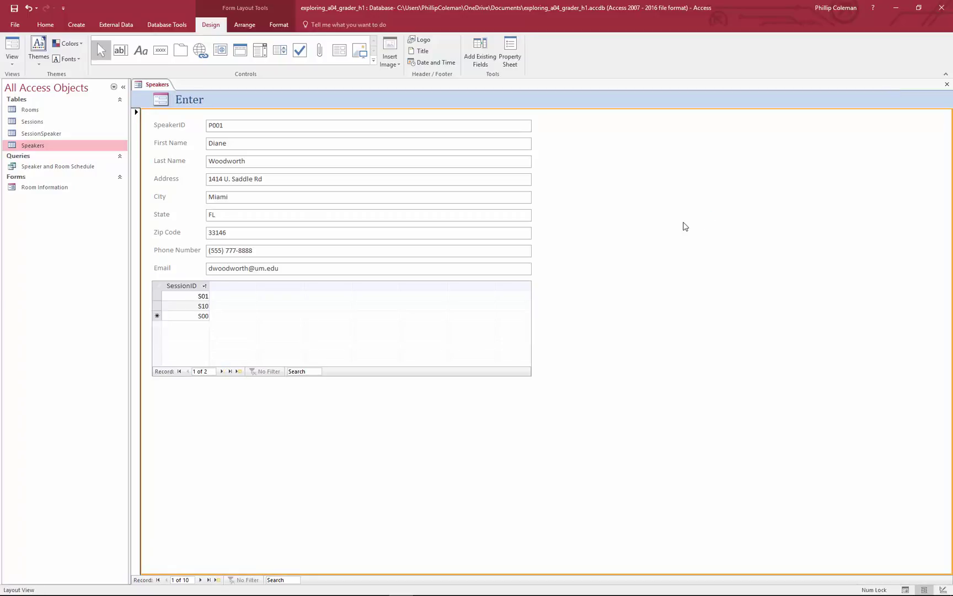
pyautogui.click(310, 180)
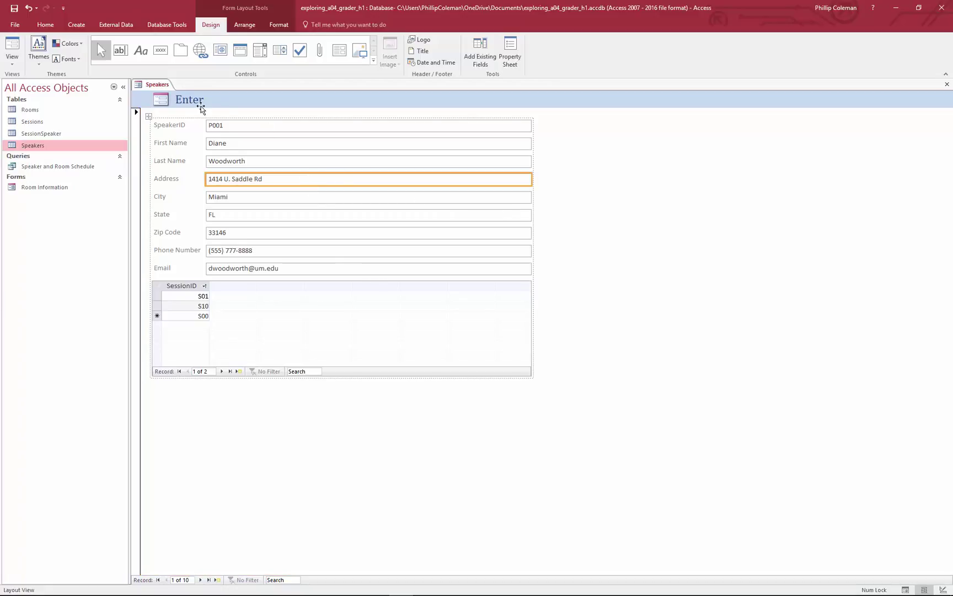
pyautogui.click(149, 120)
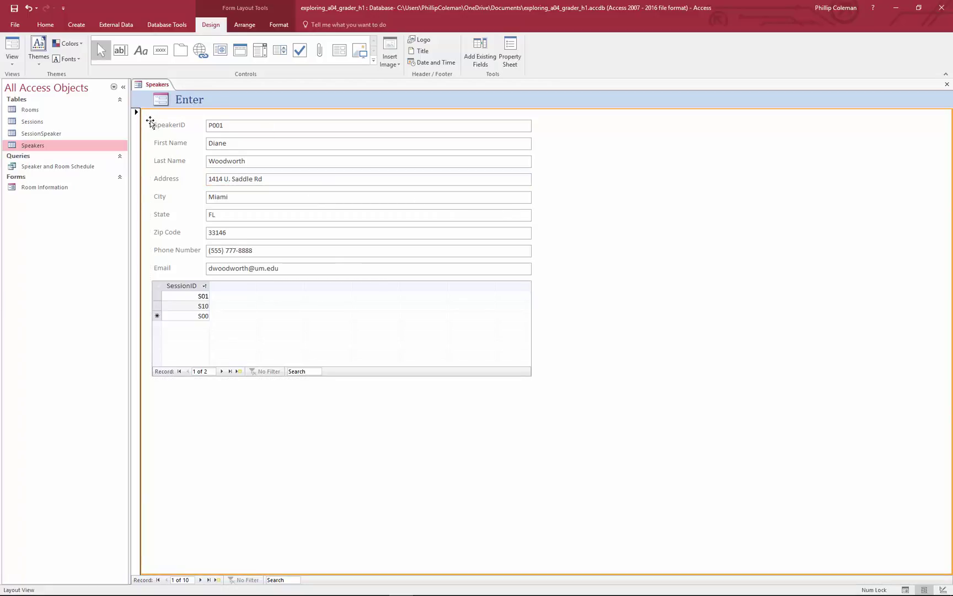
pyautogui.click(524, 369)
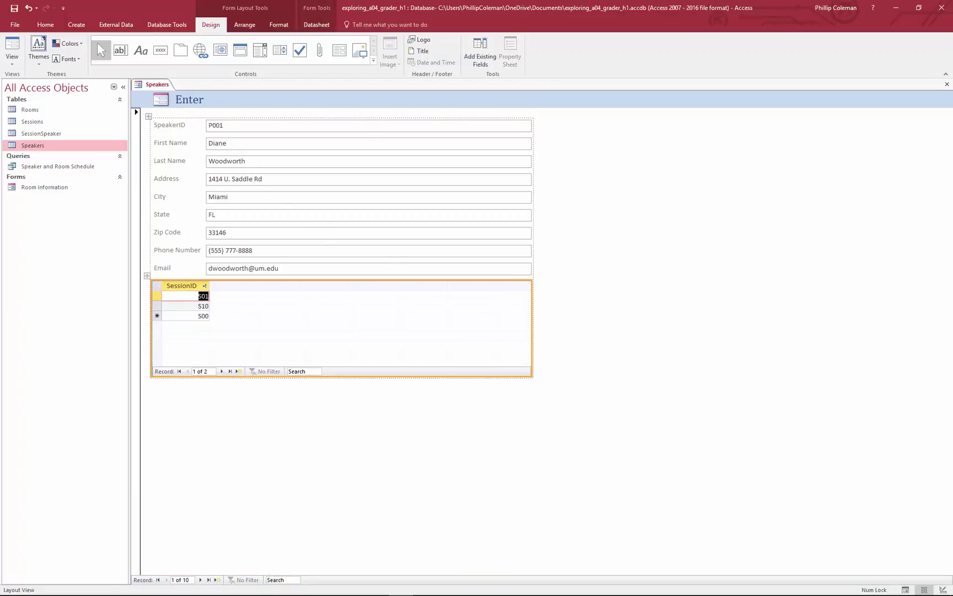
pyautogui.click(936, 306)
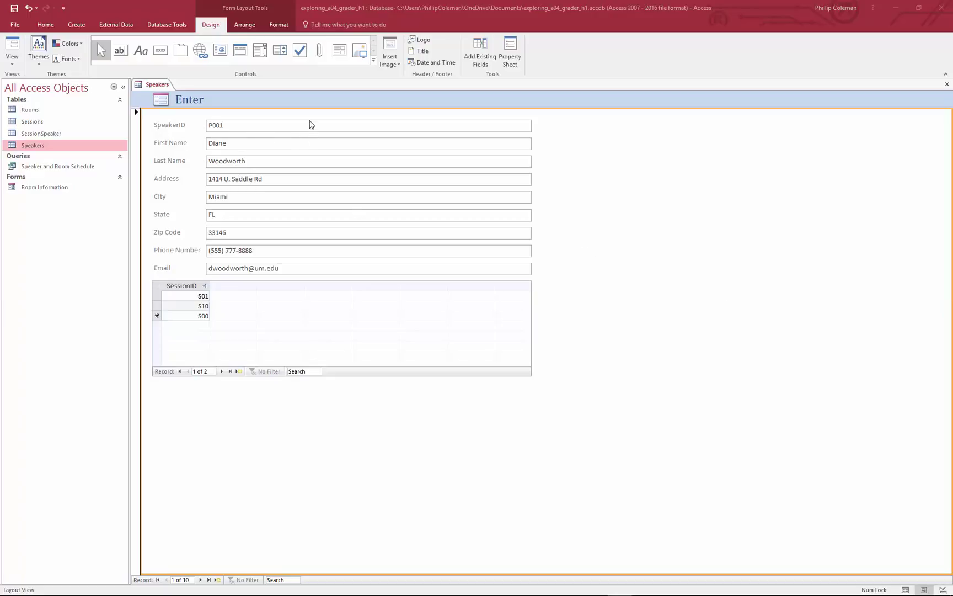
pyautogui.click(167, 125)
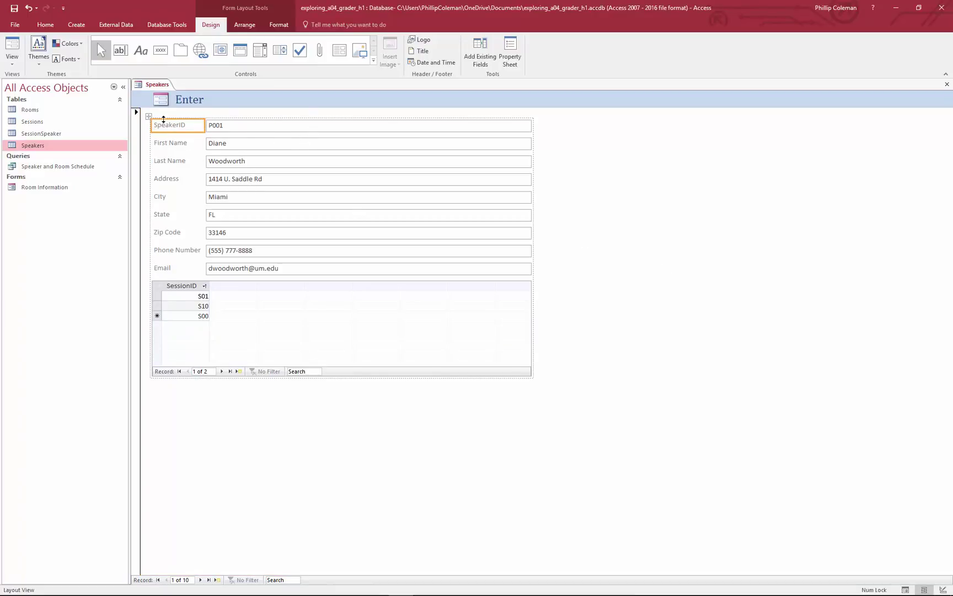
pyautogui.click(226, 162)
pyautogui.click(315, 294)
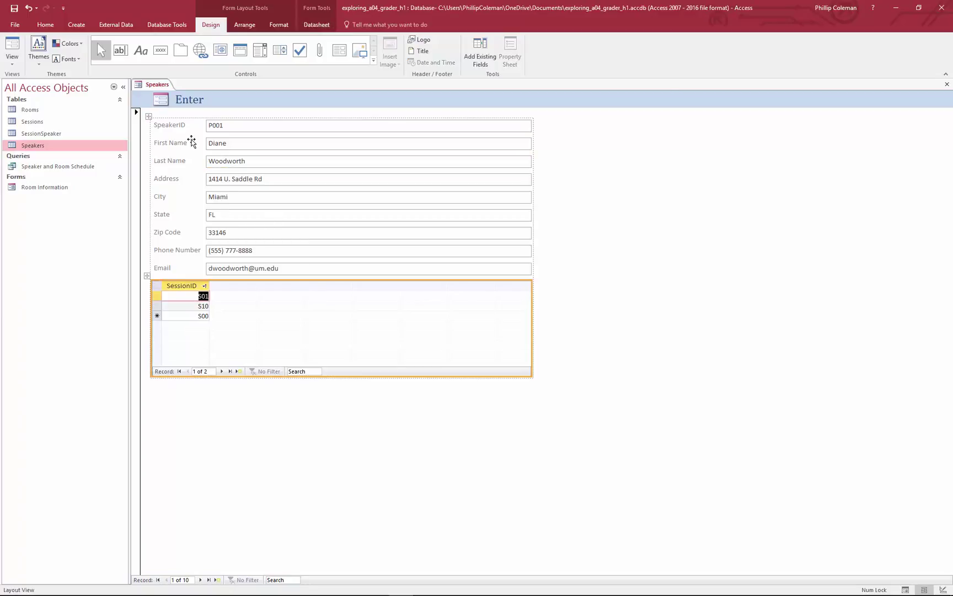
# Step: Select the form's whole control layout and resize it together, making the fields slightly narrower and the subform slightly taller
pyautogui.click(164, 127)
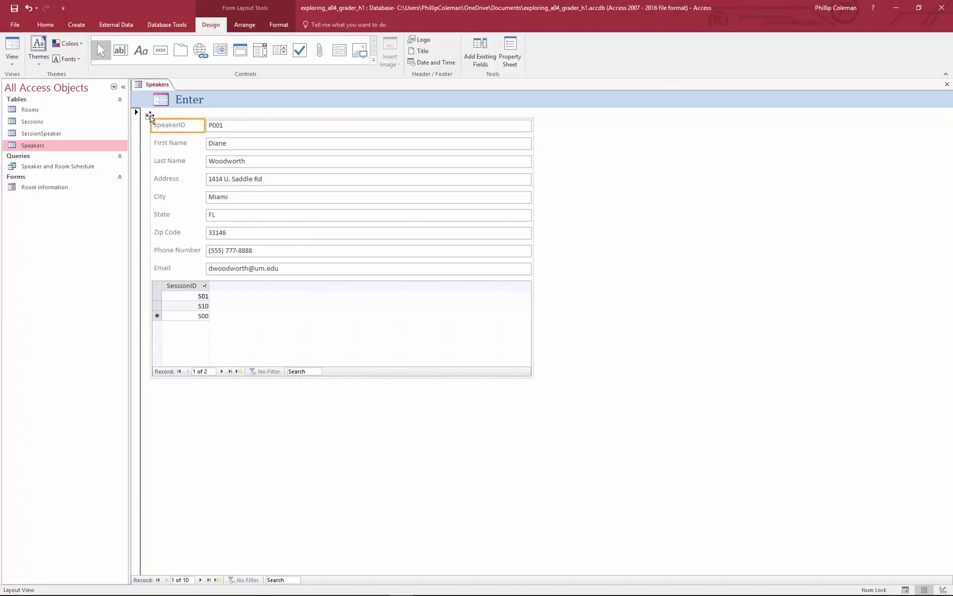
pyautogui.click(149, 116)
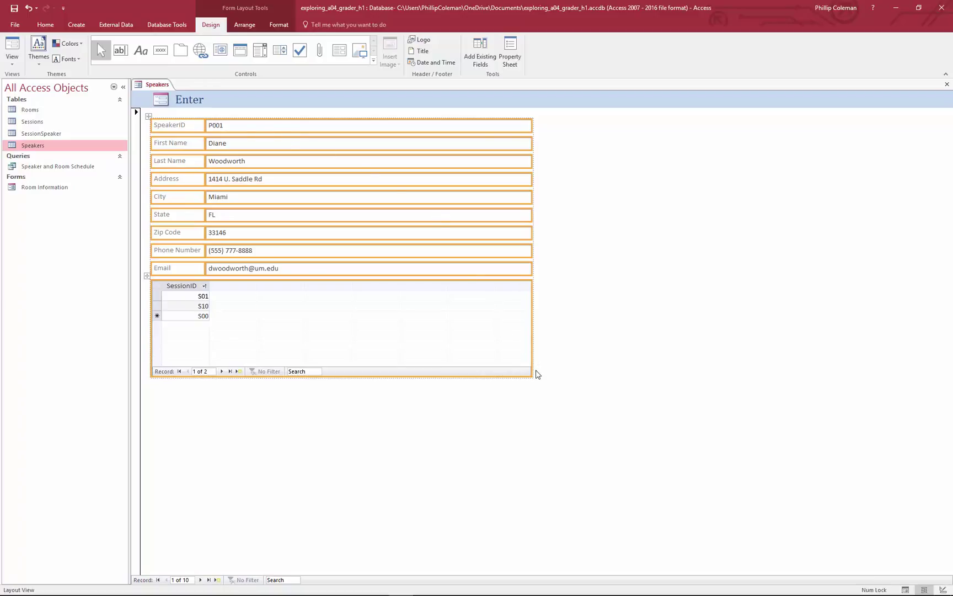
pyautogui.moveTo(533, 377); pyautogui.dragTo(507, 386)
pyautogui.click(808, 293)
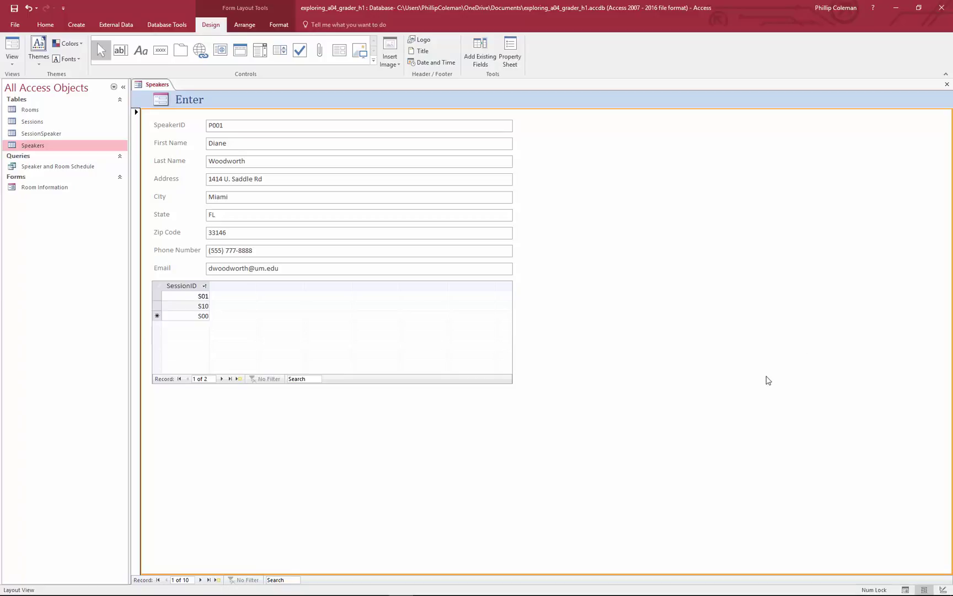
# Step: Delete the SessionID subform below the Email field
pyautogui.click(249, 332)
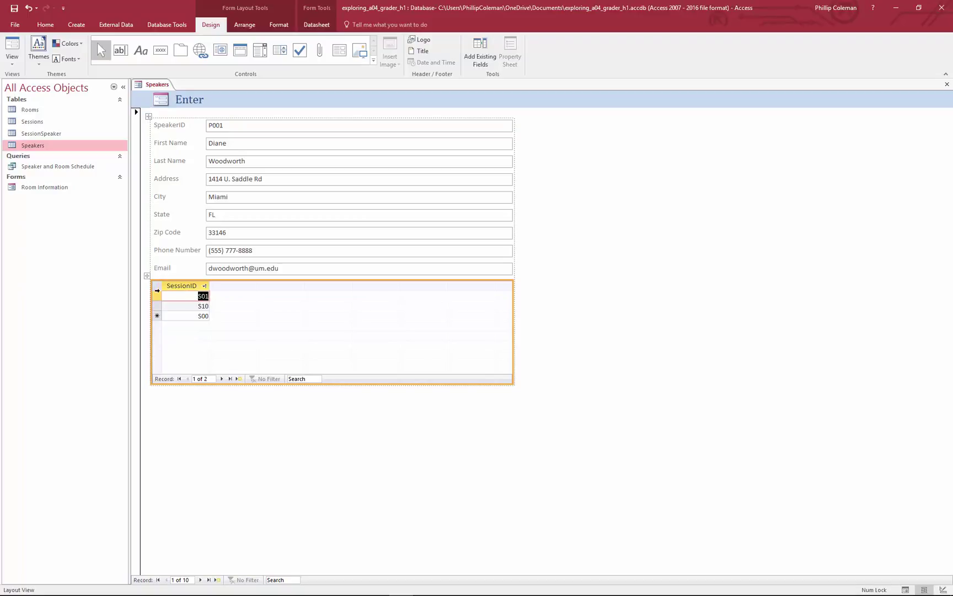
pyautogui.click(146, 276)
pyautogui.press('Delete')
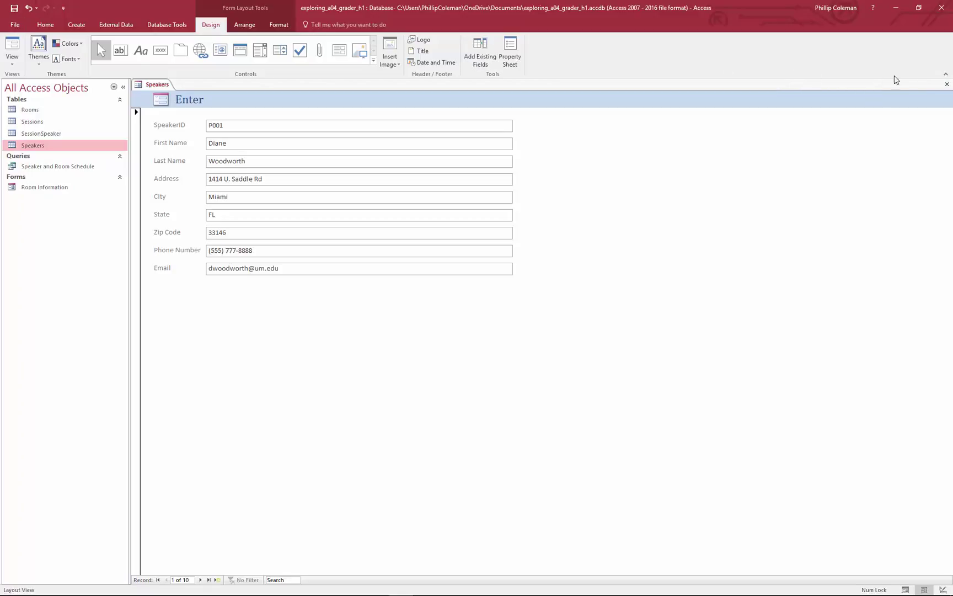
# Step: Close the form, saving its design under the name Speakers
pyautogui.click(946, 84)
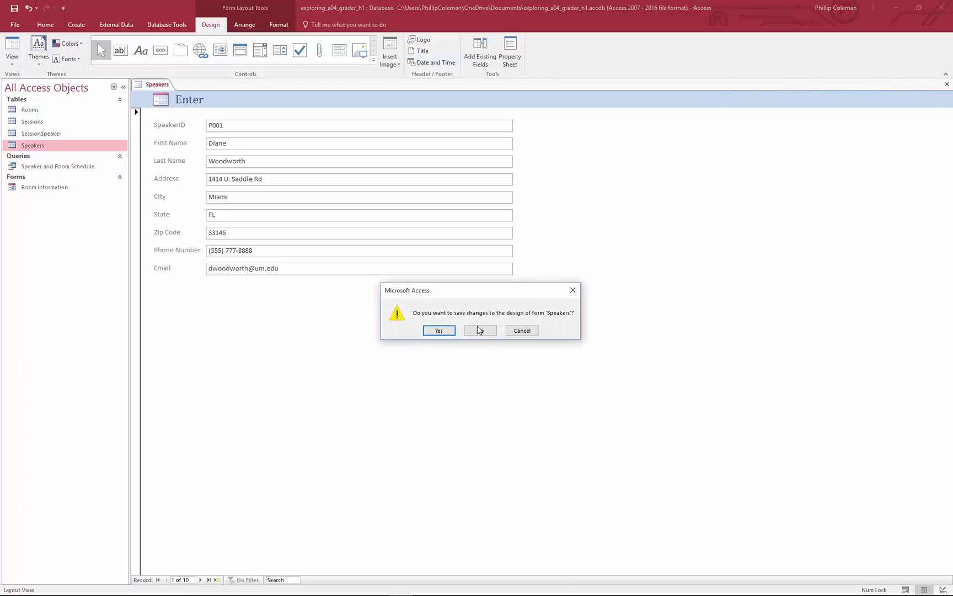
pyautogui.click(449, 330)
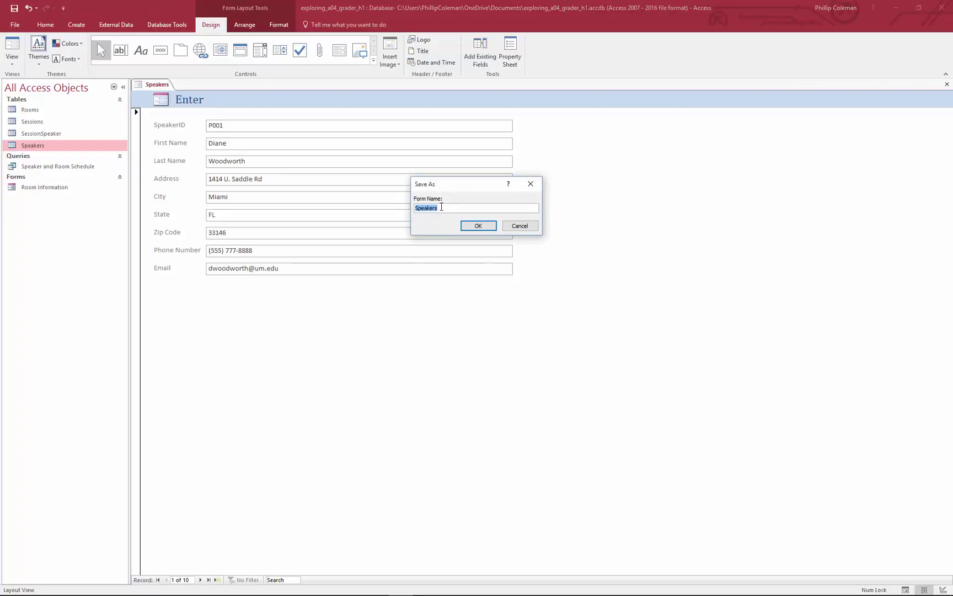
pyautogui.click(477, 225)
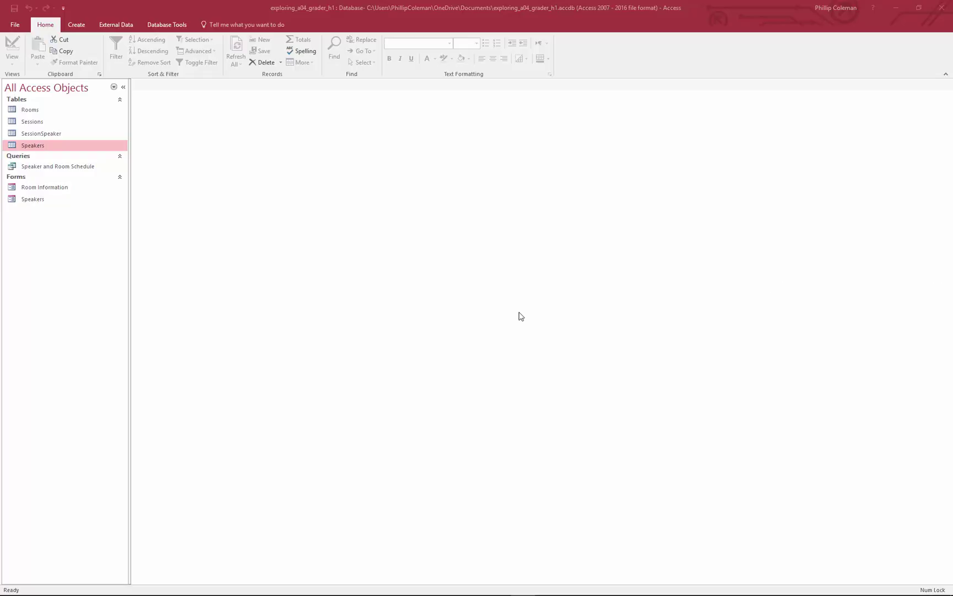
# Step: Open the Room Information form in Layout View
pyautogui.click(50, 190)
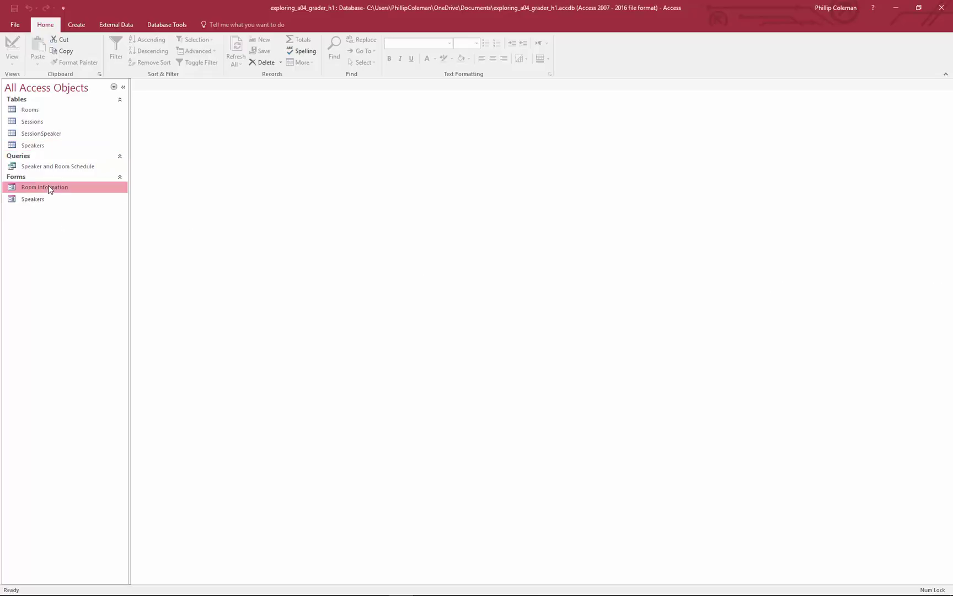
pyautogui.rightClick(48, 190)
pyautogui.click(97, 204)
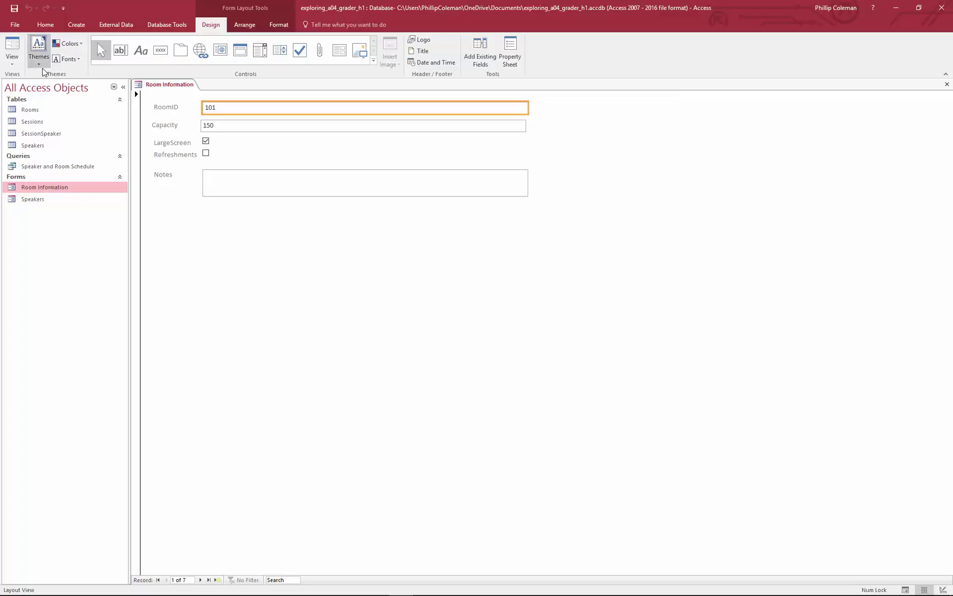
pyautogui.click(17, 68)
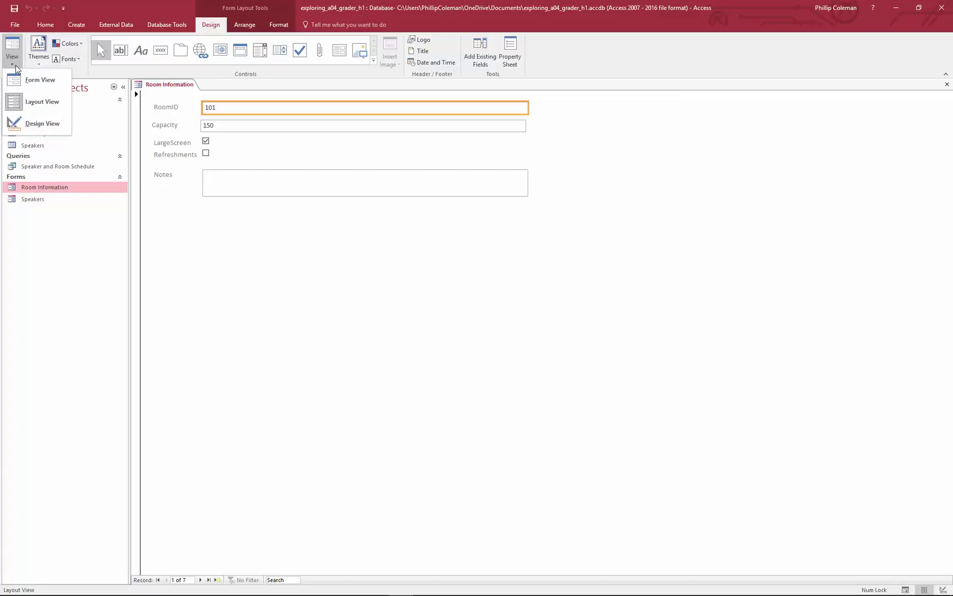
pyautogui.click(17, 68)
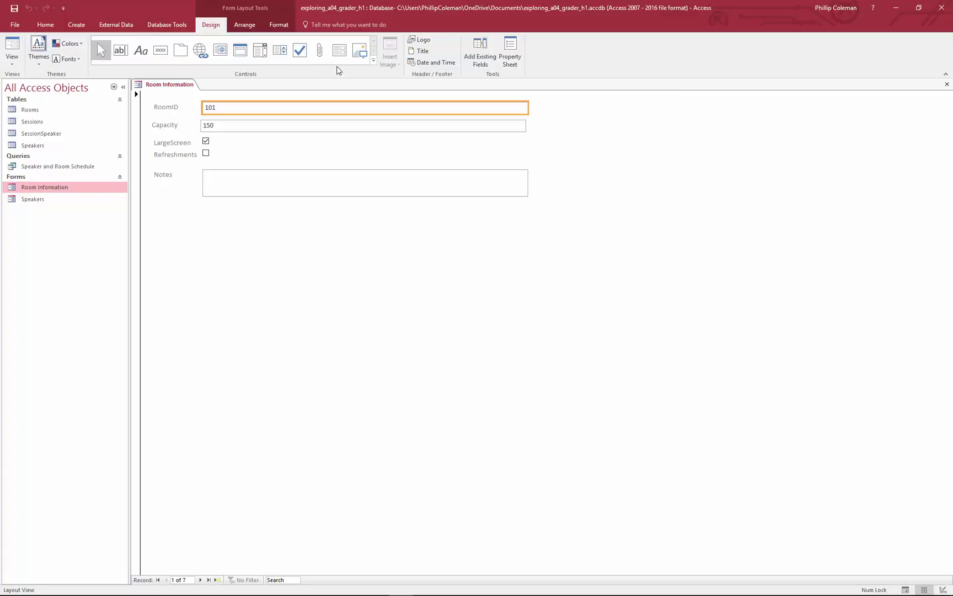
# Step: Apply a Stacked layout to the RoomID, Capacity, LargeScreen, Refreshments and Notes controls, and close the form
pyautogui.click(246, 26)
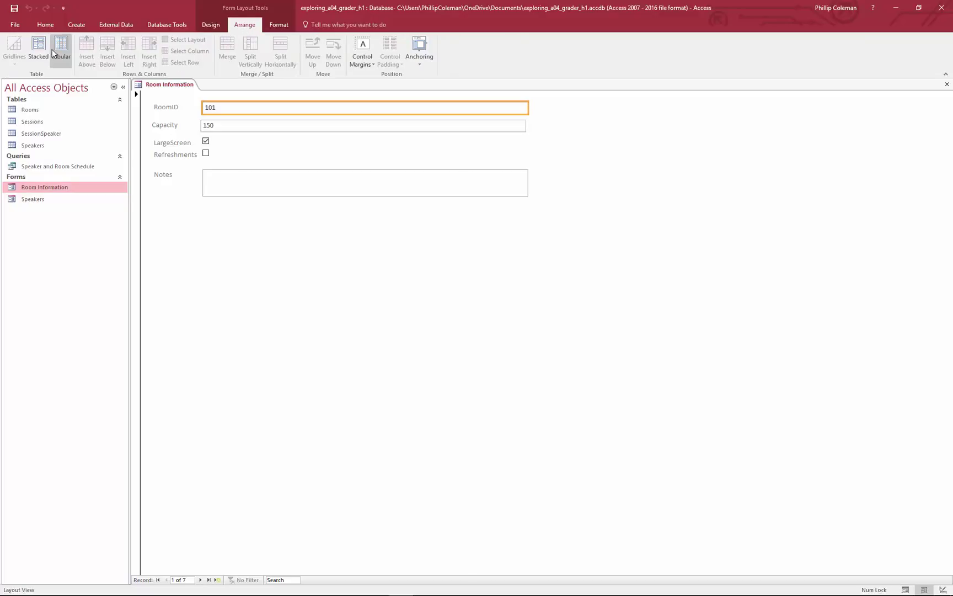
pyautogui.keyDown('ctrl'); pyautogui.click(243, 125); pyautogui.keyUp('ctrl')
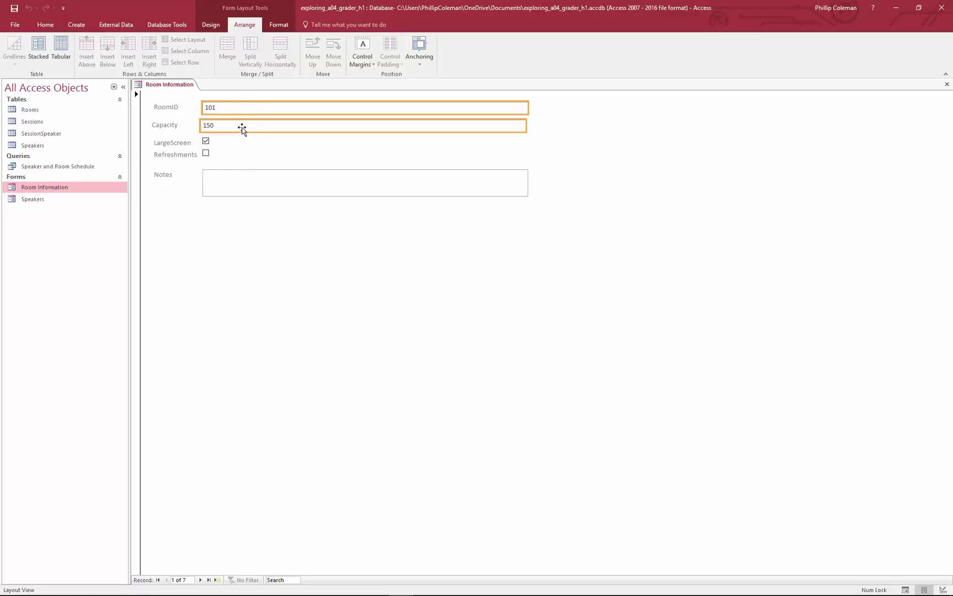
pyautogui.keyDown('ctrl'); pyautogui.click(210, 143); pyautogui.keyUp('ctrl')
pyautogui.keyDown('ctrl'); pyautogui.click(208, 155); pyautogui.keyUp('ctrl')
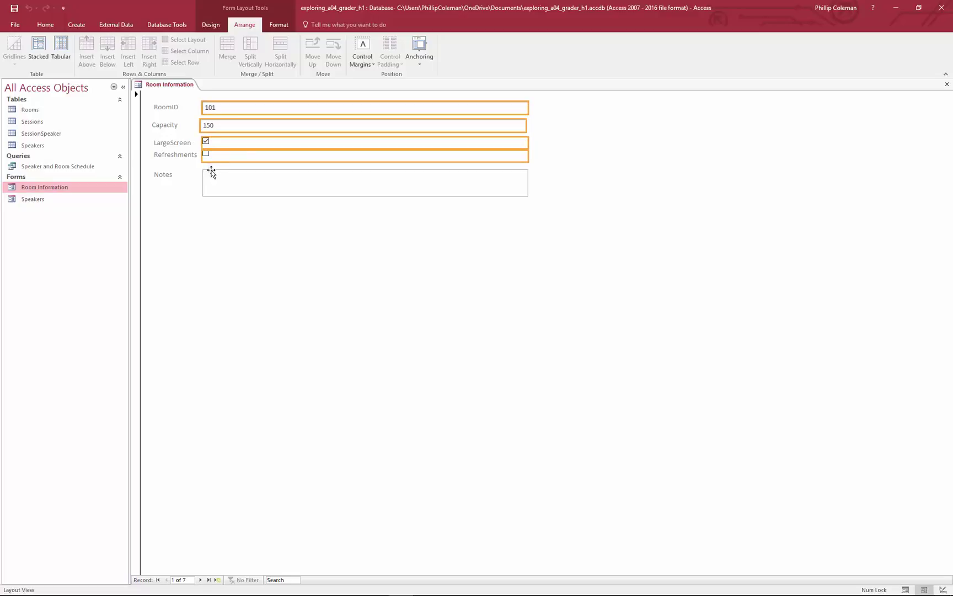
pyautogui.keyDown('ctrl'); pyautogui.click(211, 172); pyautogui.keyUp('ctrl')
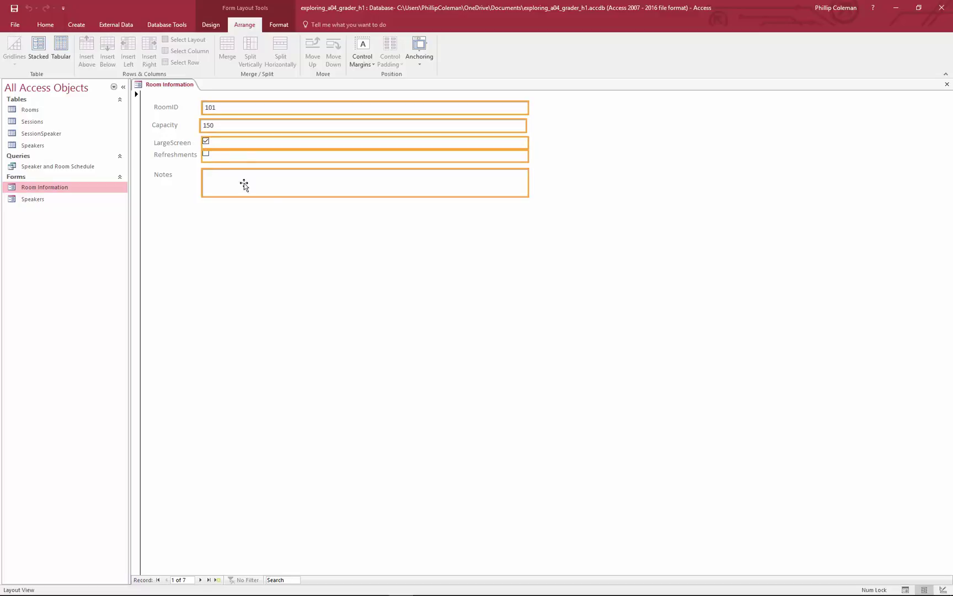
pyautogui.click(43, 51)
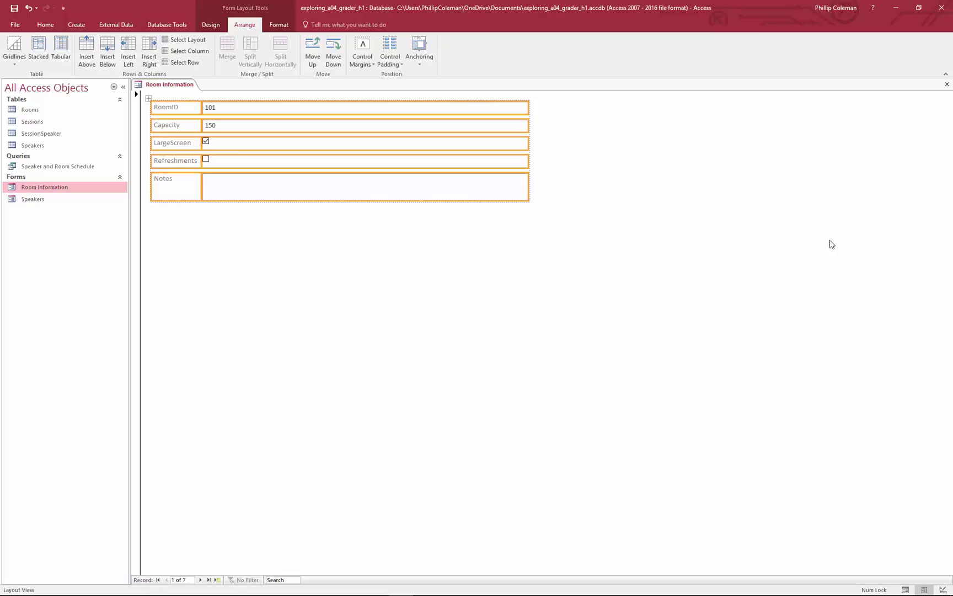
pyautogui.click(830, 214)
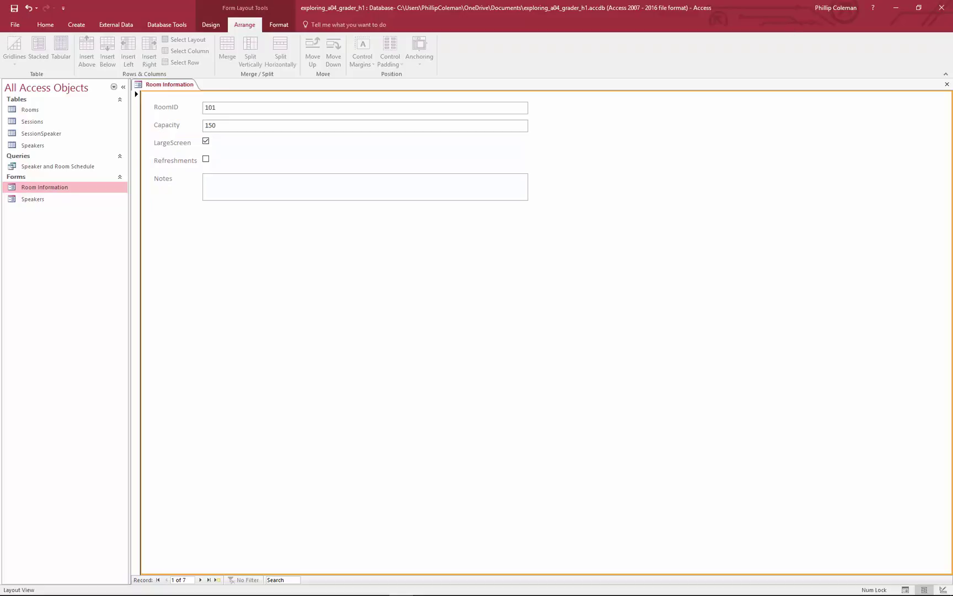
pyautogui.click(947, 84)
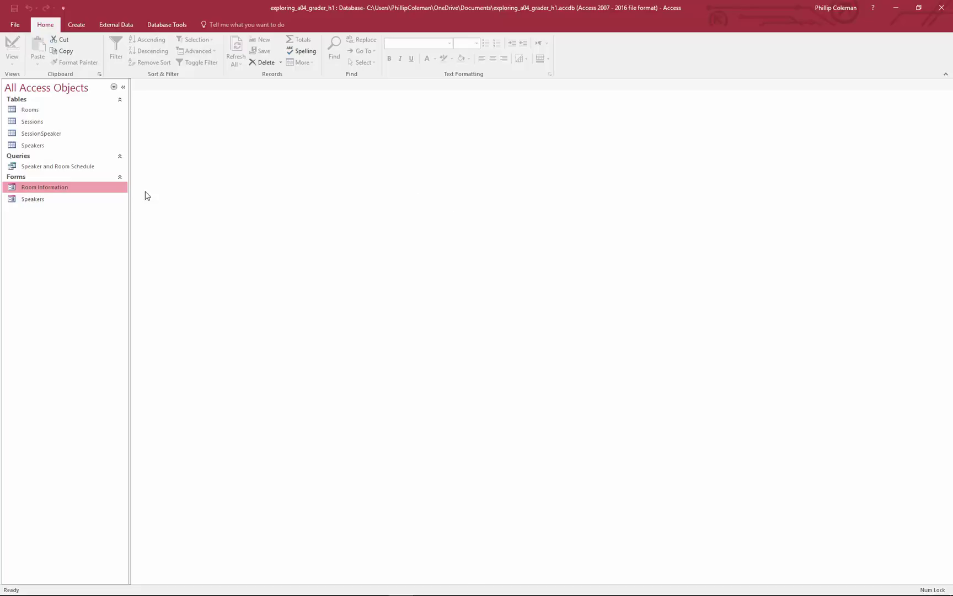
# Step: Start the Report Wizard on the Speaker and Room Schedule query and include all of its fields
pyautogui.click(70, 165)
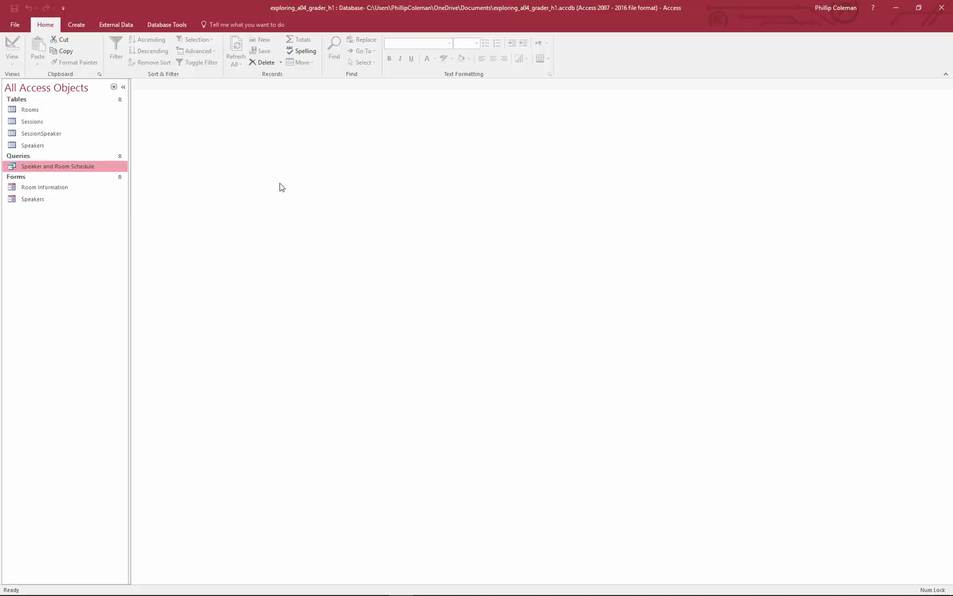
pyautogui.click(76, 26)
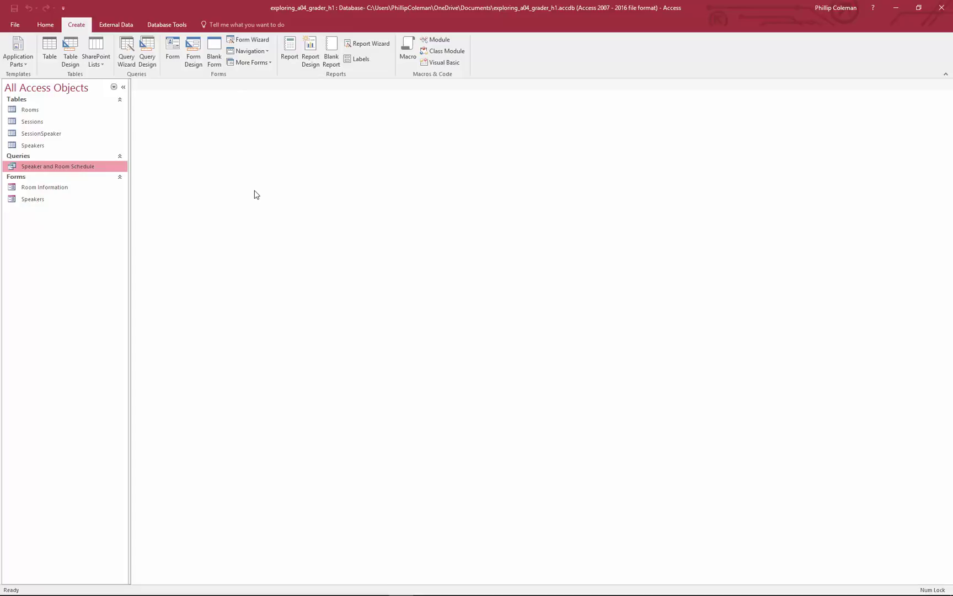
pyautogui.click(368, 44)
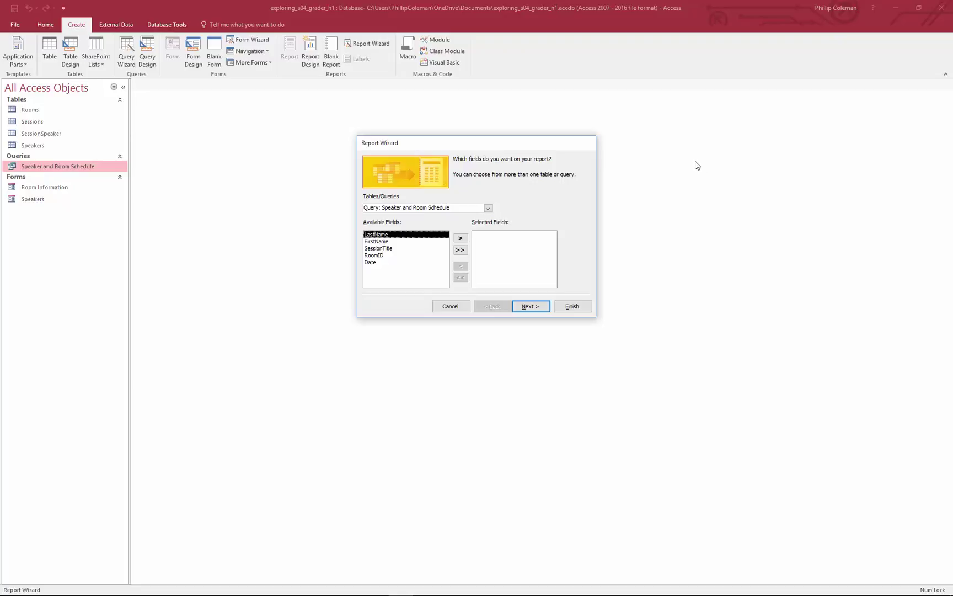
pyautogui.click(460, 251)
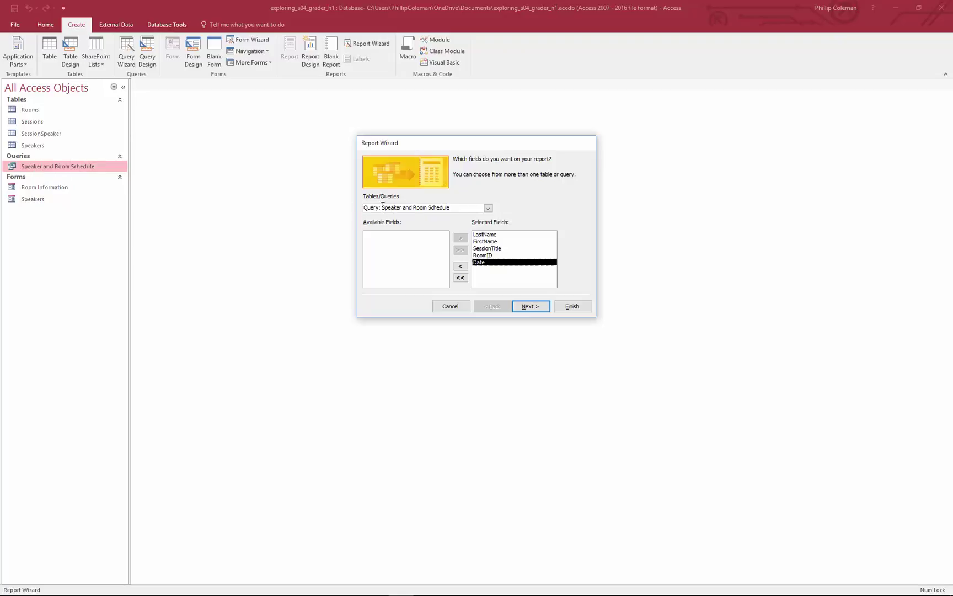
pyautogui.click(487, 208)
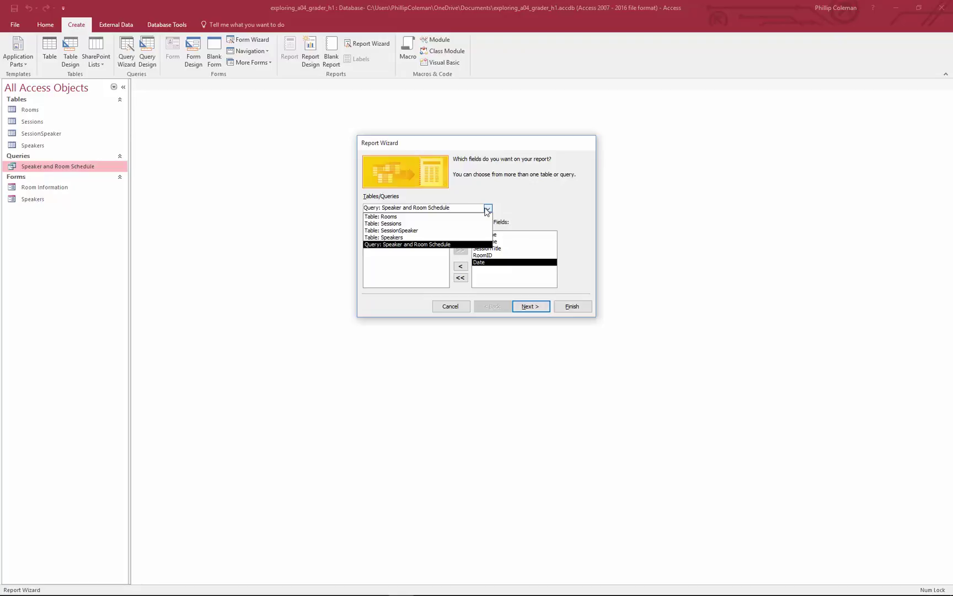
pyautogui.click(487, 209)
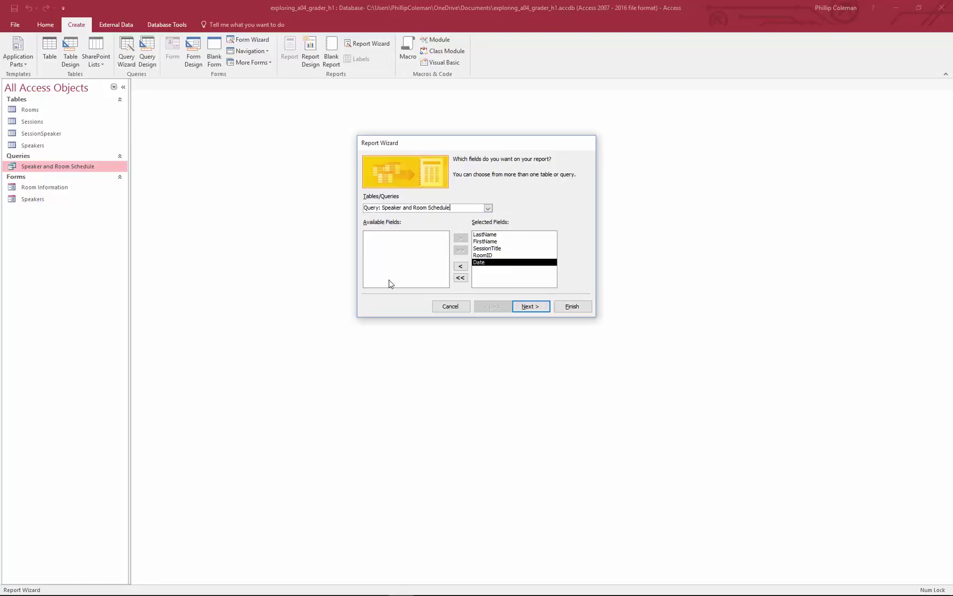
# Step: View the report data by Speakers with no added grouping levels, and sort the detail records by Date in ascending order
pyautogui.click(540, 308)
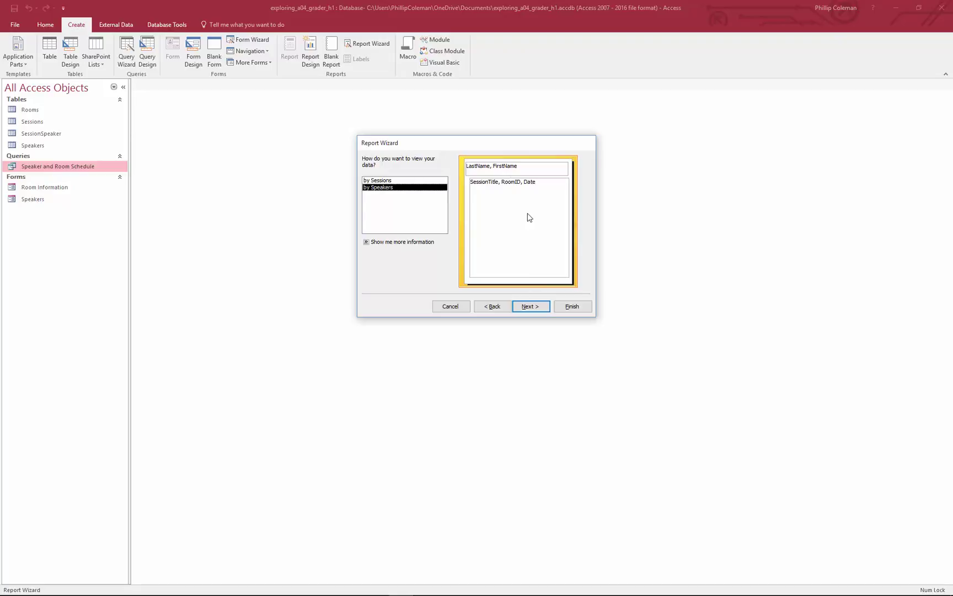
pyautogui.click(529, 306)
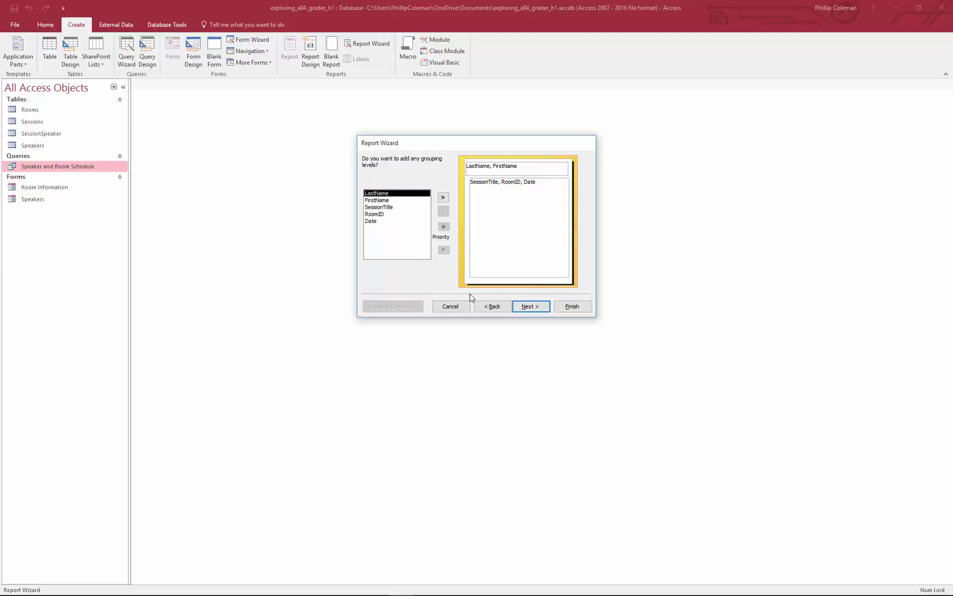
pyautogui.click(535, 307)
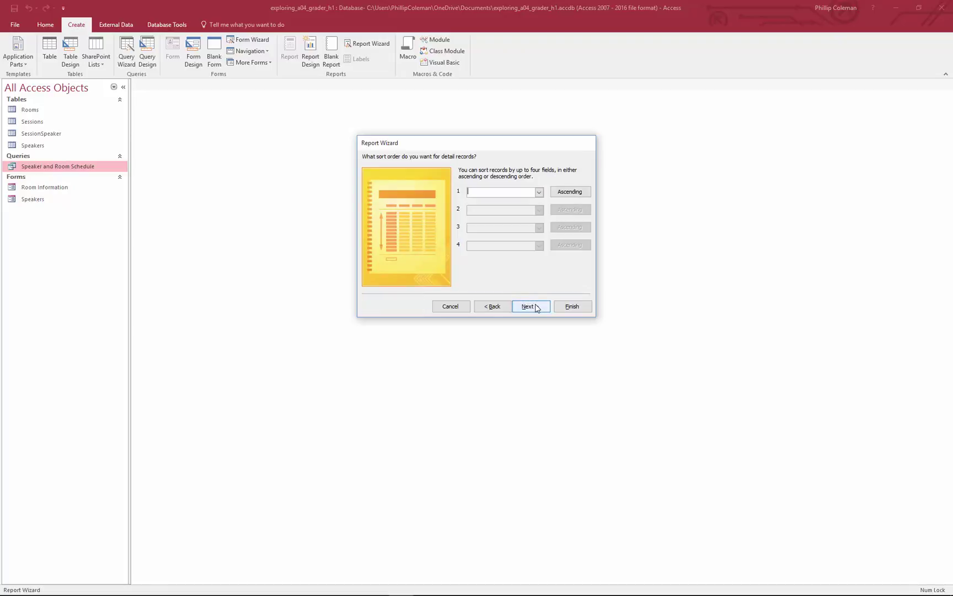
pyautogui.click(538, 194)
pyautogui.click(512, 216)
pyautogui.click(530, 306)
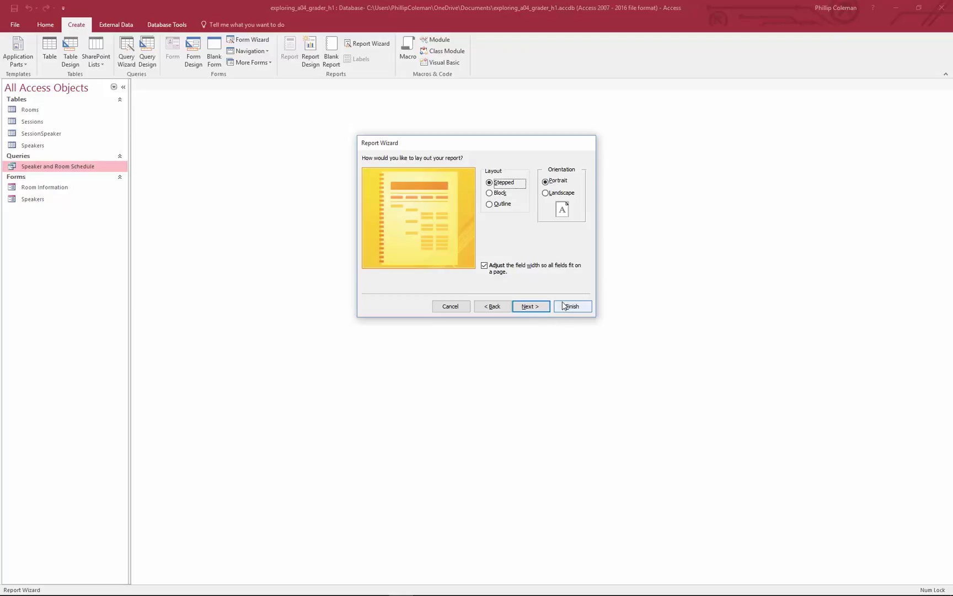
# Step: Keep the Stepped layout in Portrait orientation, title the report Speakers Sch and generate it for preview
pyautogui.click(533, 309)
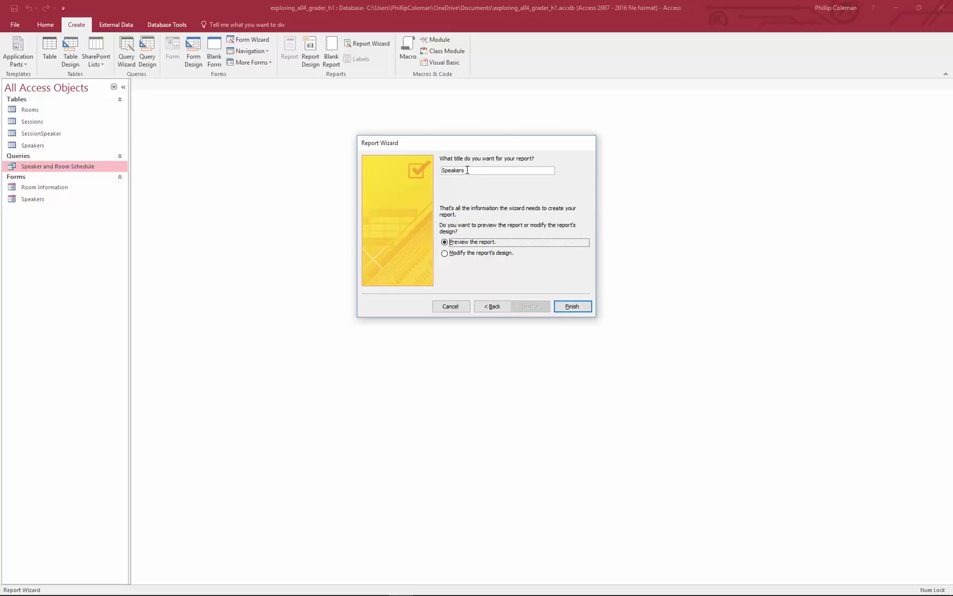
pyautogui.click(466, 170)
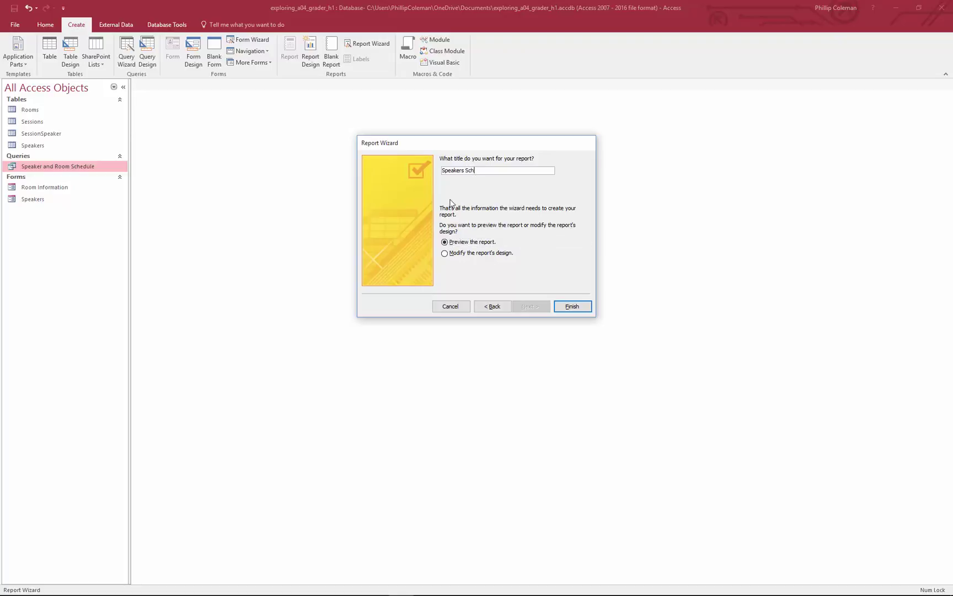
pyautogui.click(570, 305)
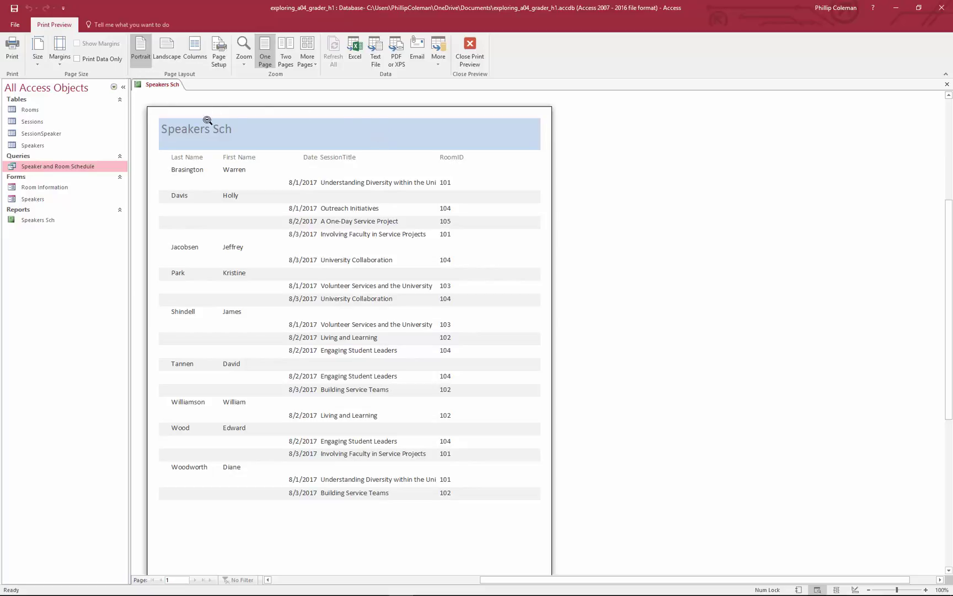
# Step: Check the report at different zoom levels, close its print preview and switch it to Layout View
pyautogui.click(287, 103)
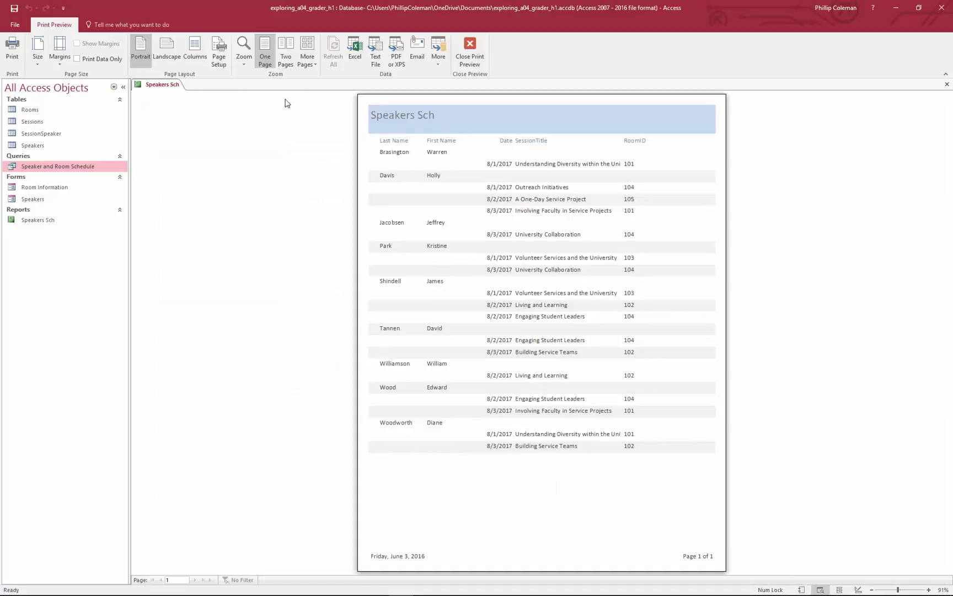
pyautogui.click(478, 125)
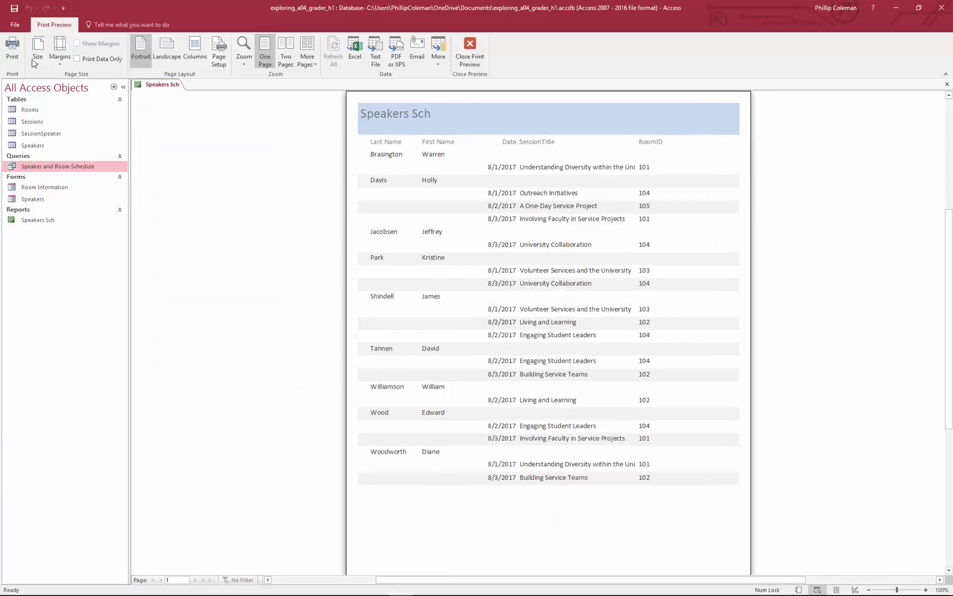
pyautogui.click(483, 48)
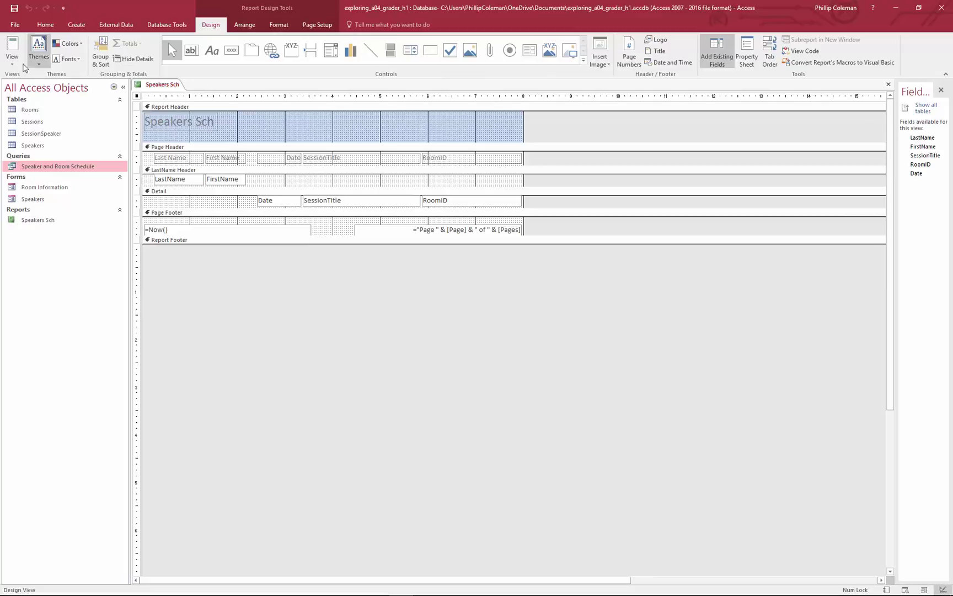
pyautogui.click(12, 60)
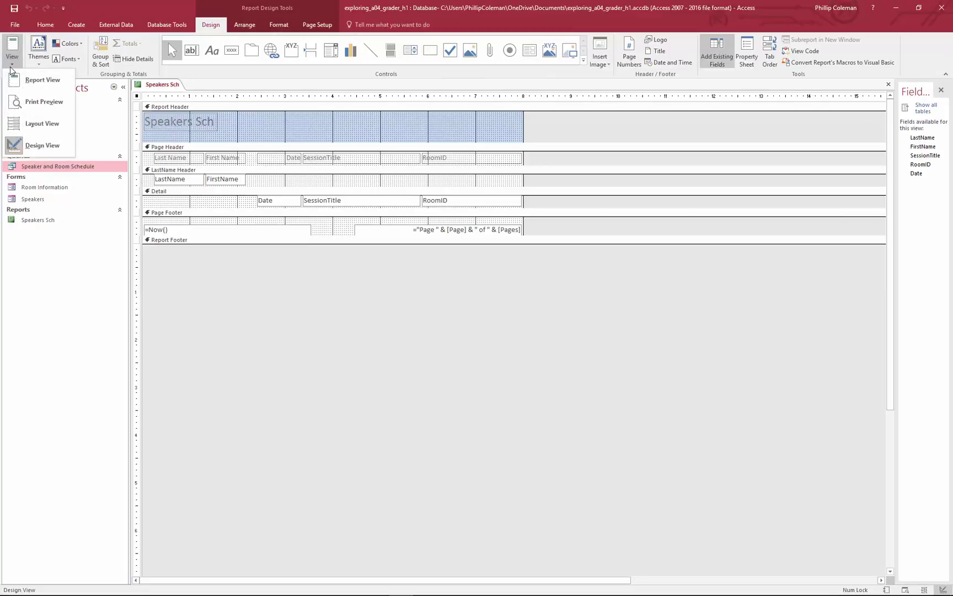
pyautogui.click(27, 127)
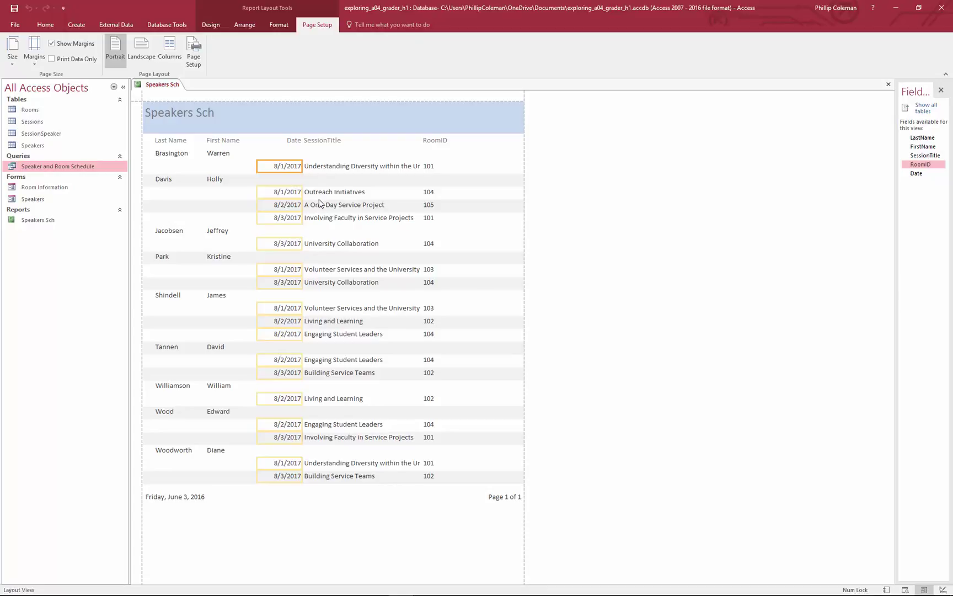
# Step: Apply the built-in Office theme with the purple colour scheme to the Speakers Sch report and close the report
pyautogui.click(47, 26)
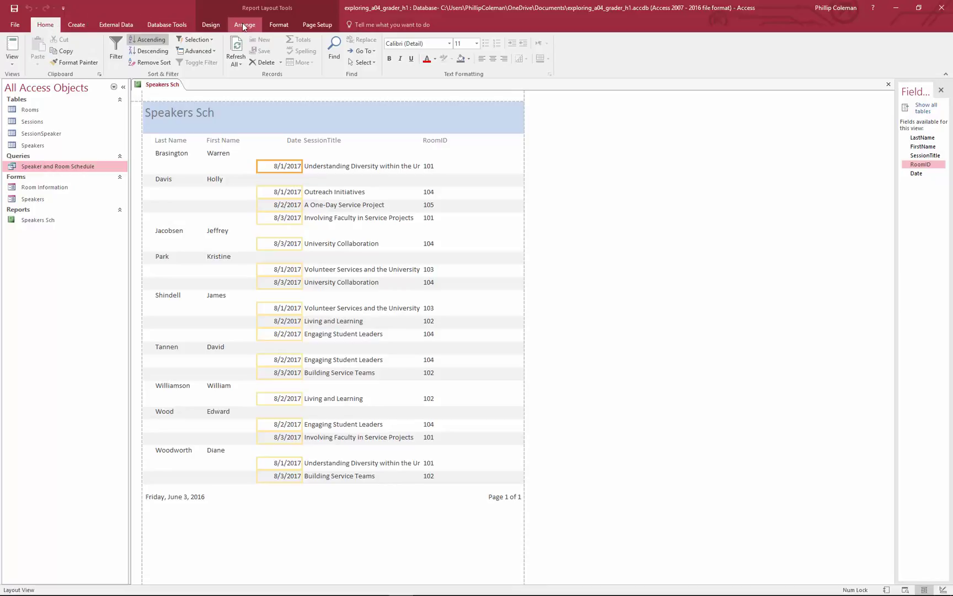
pyautogui.click(216, 26)
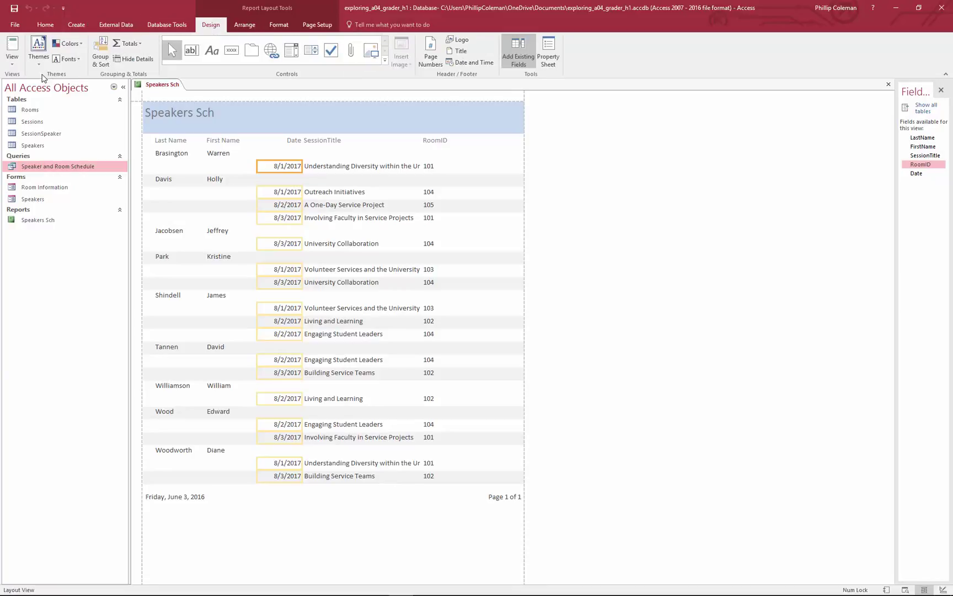
pyautogui.click(42, 69)
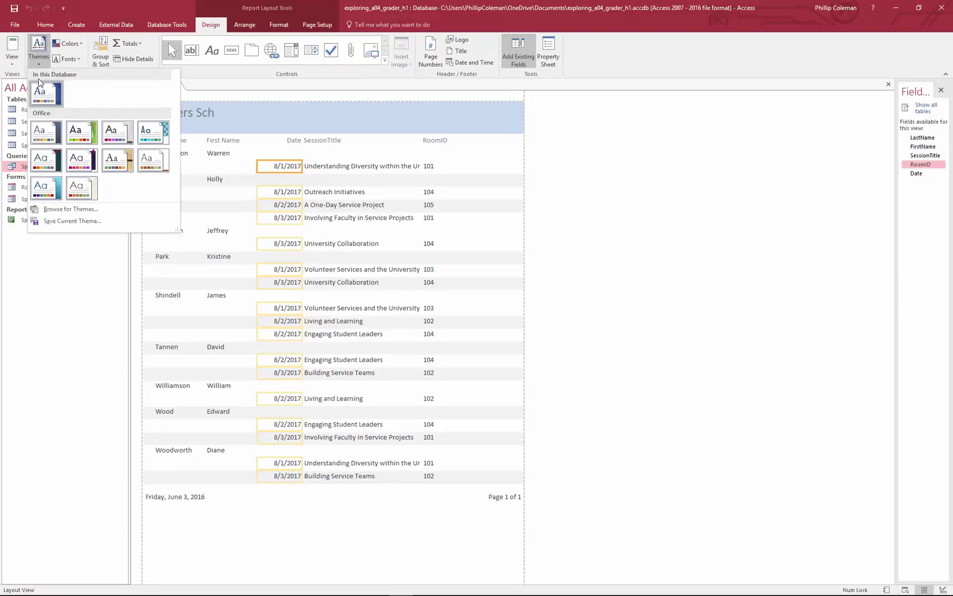
pyautogui.click(79, 158)
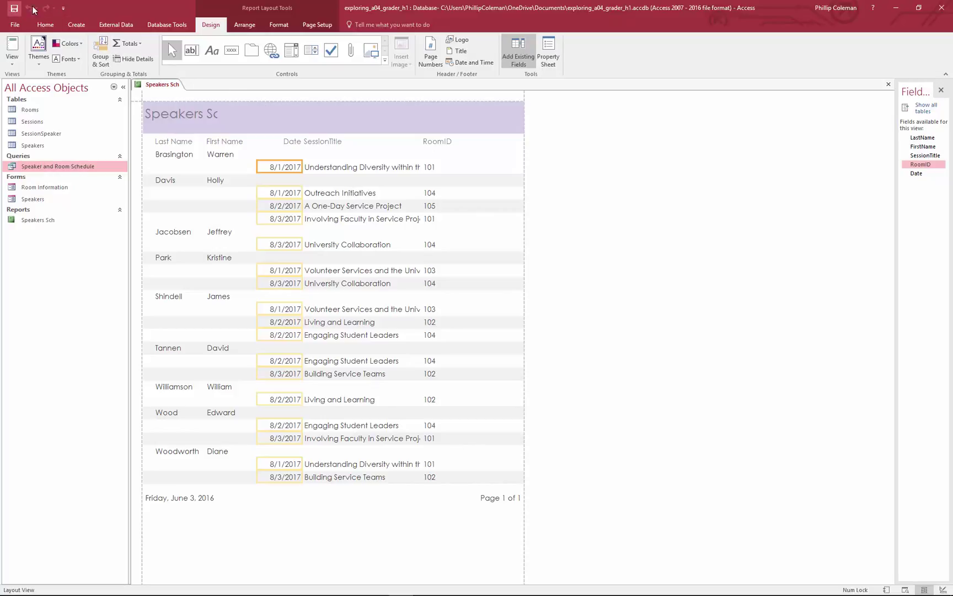
pyautogui.click(889, 86)
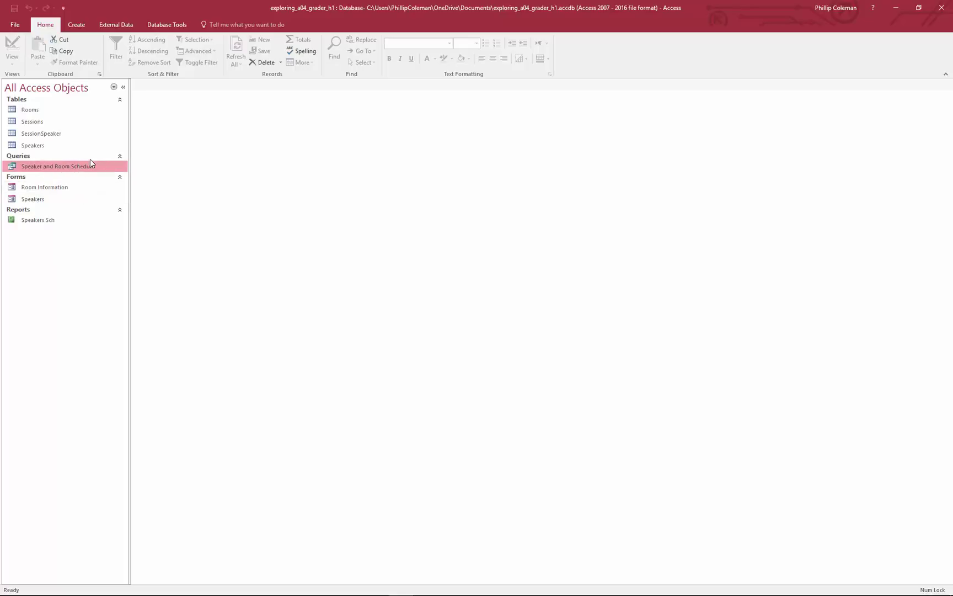
# Step: Add the StartingTime field from Sessions to the Speaker and Room Schedule query in Design View, run it and close it
pyautogui.rightClick(56, 168)
pyautogui.click(70, 183)
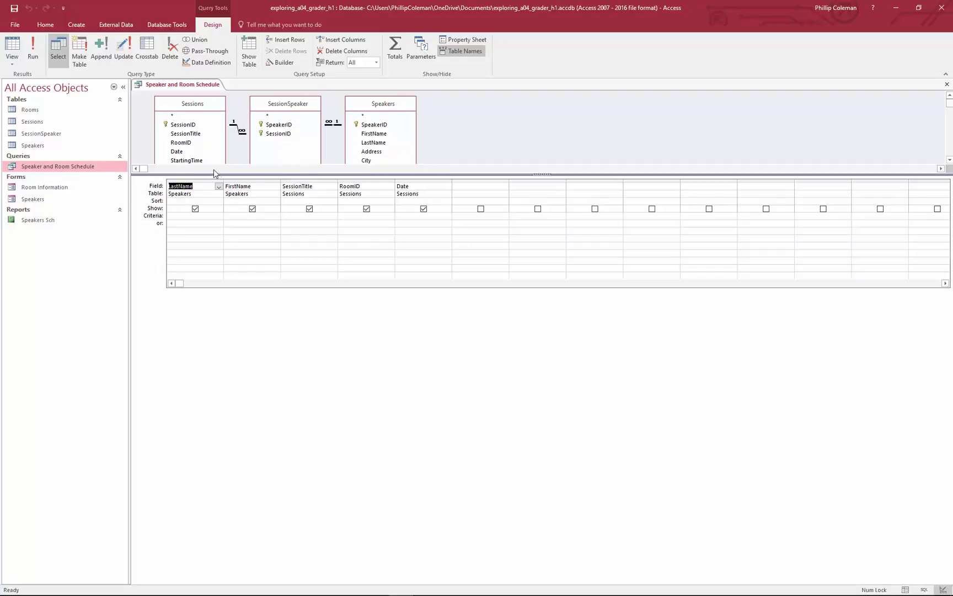
pyautogui.doubleClick(197, 161)
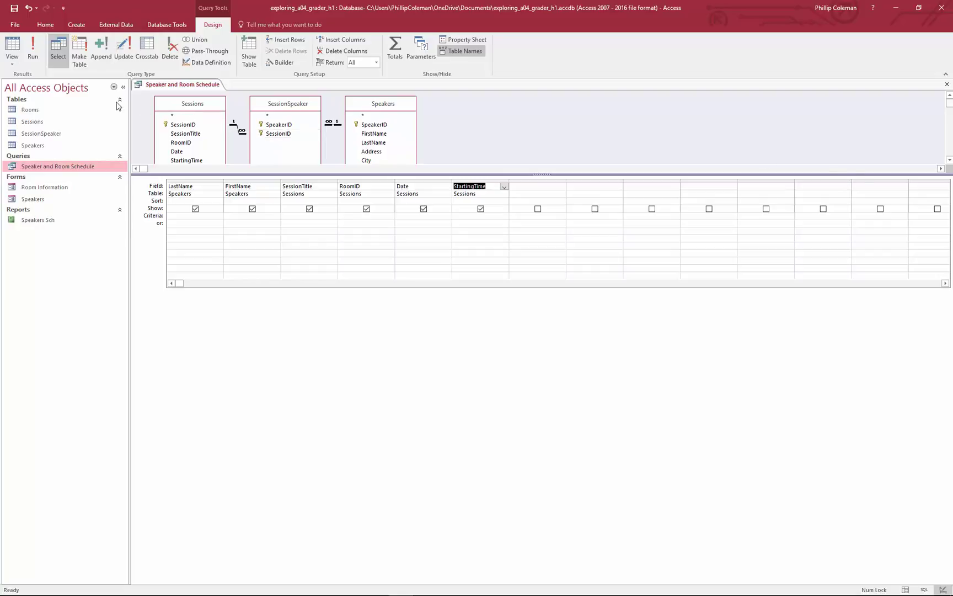
pyautogui.click(33, 55)
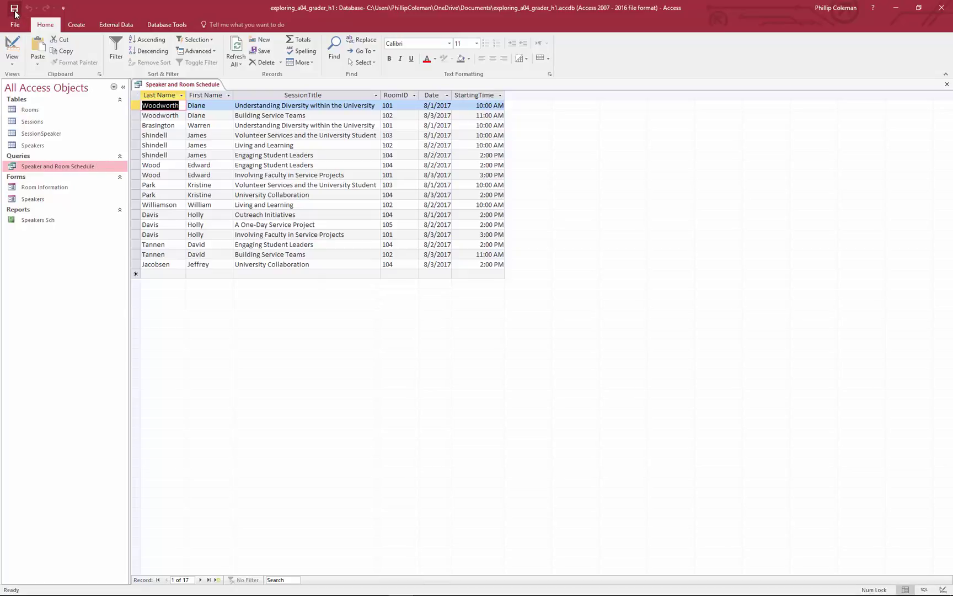
pyautogui.click(946, 84)
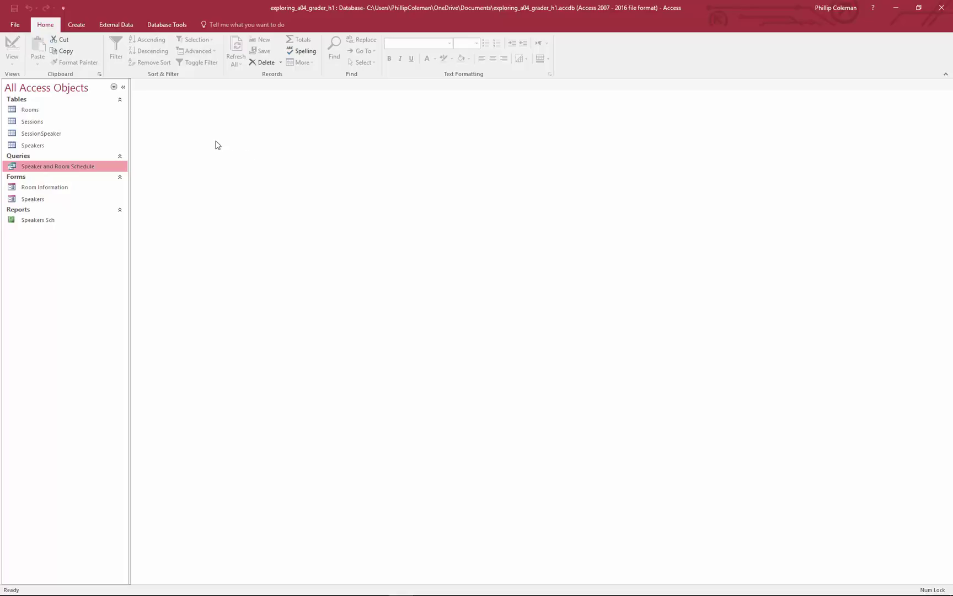
# Step: Start a new wizard report from all Speaker and Room Schedule fields, viewed by Speakers with no added grouping levels
pyautogui.click(74, 26)
pyautogui.click(369, 44)
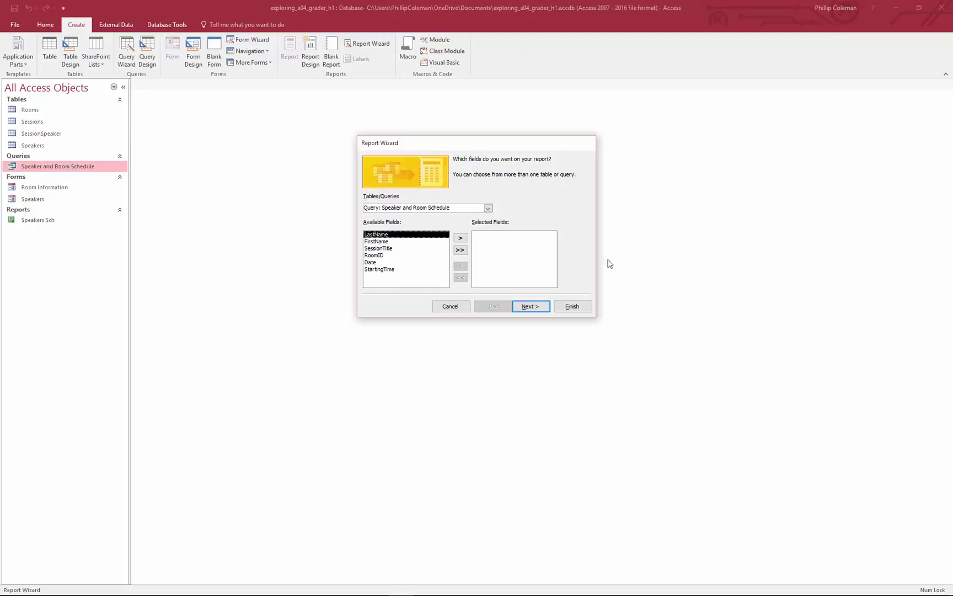
pyautogui.click(460, 250)
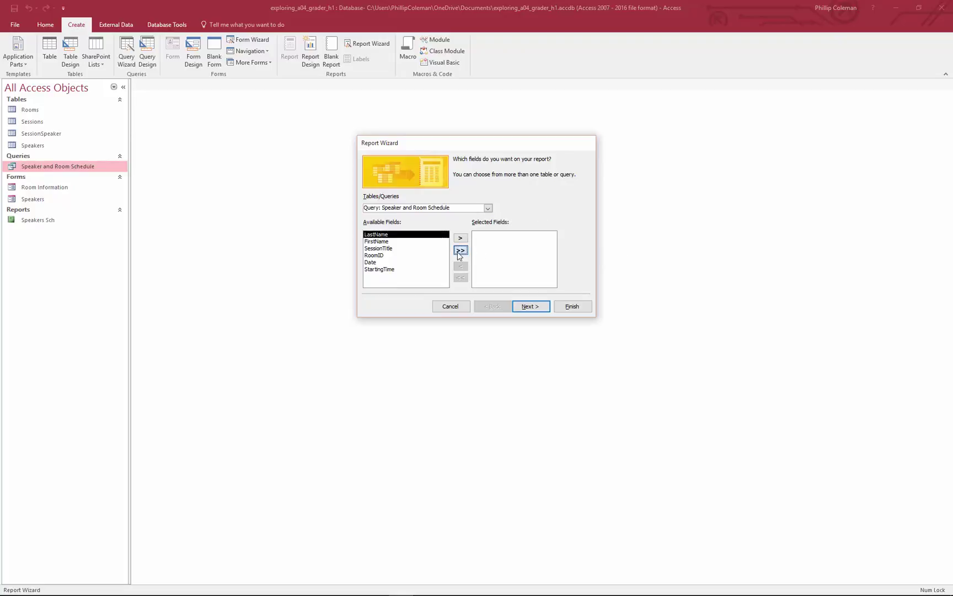
pyautogui.click(527, 308)
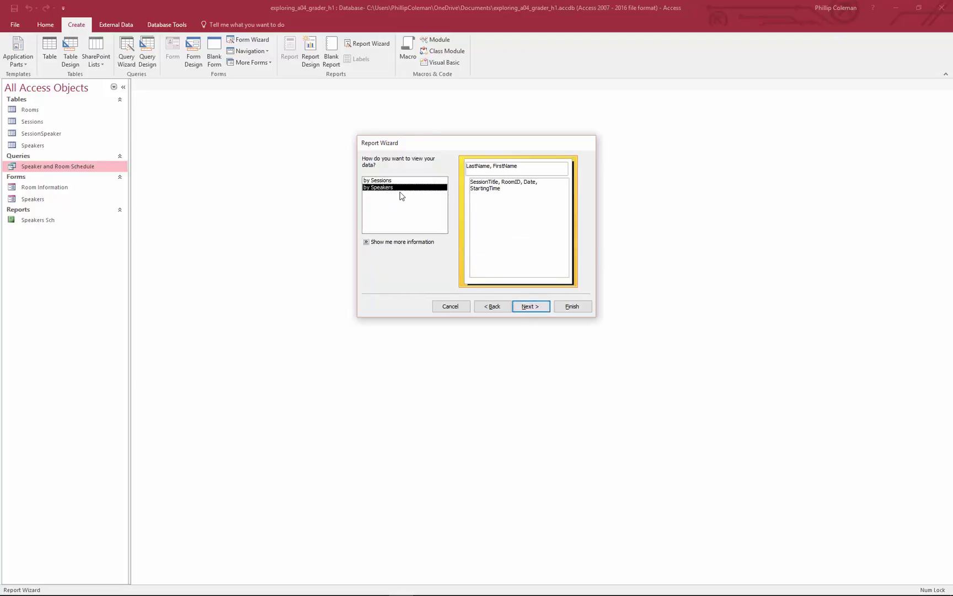
pyautogui.click(531, 306)
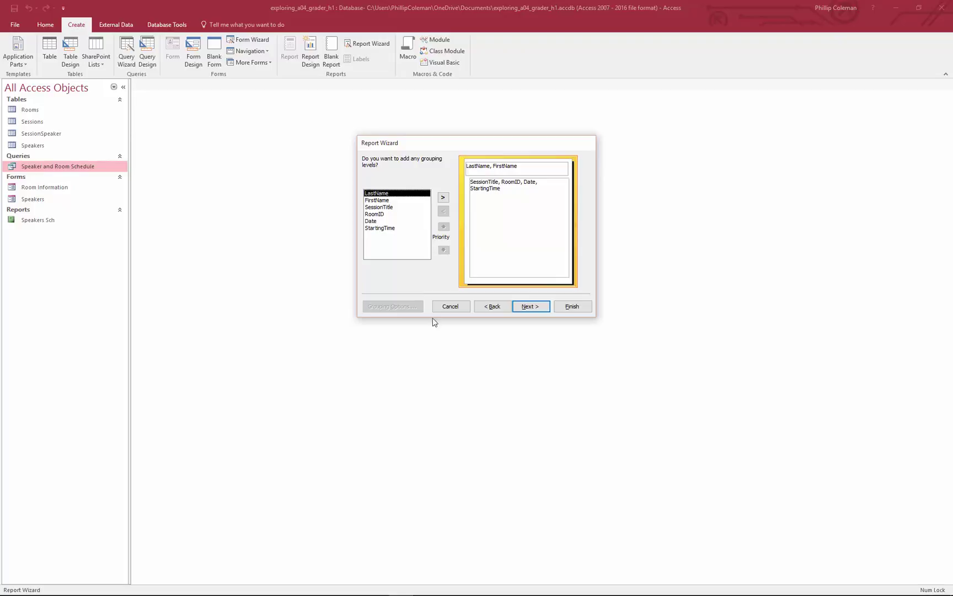
pyautogui.click(531, 306)
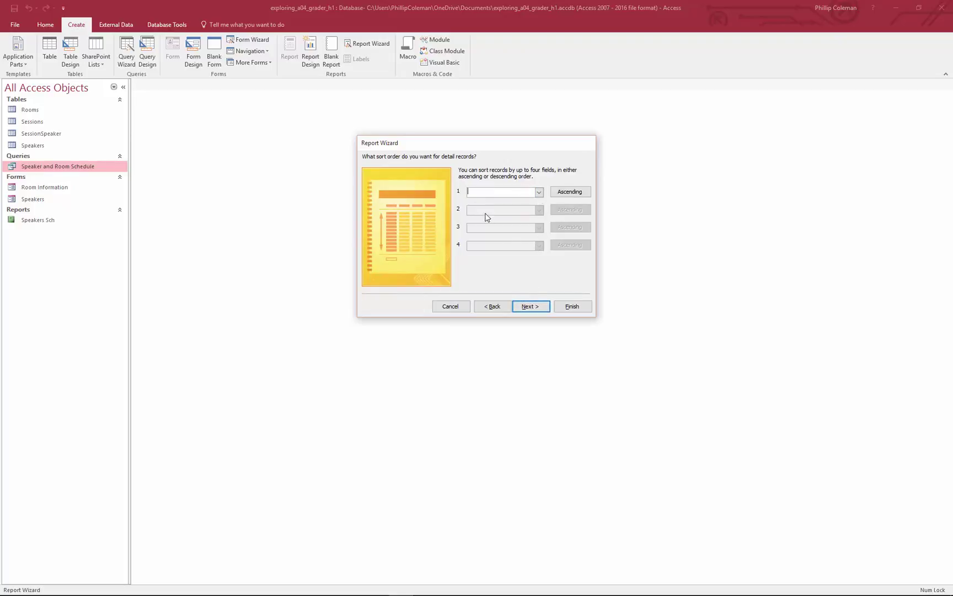
# Step: Sort the report's detail records by Date and then by StartingTime, both in ascending order
pyautogui.click(539, 193)
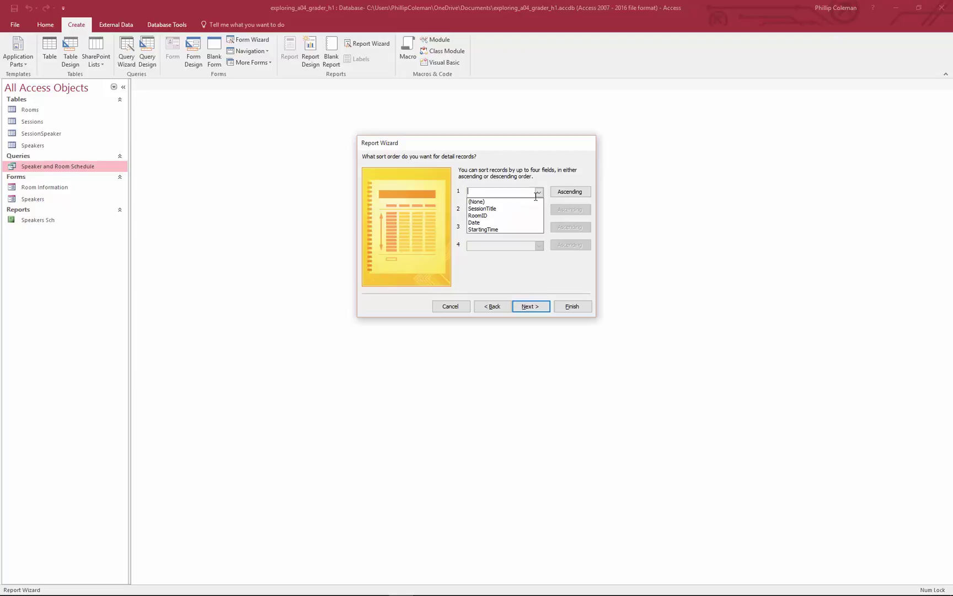
pyautogui.click(515, 223)
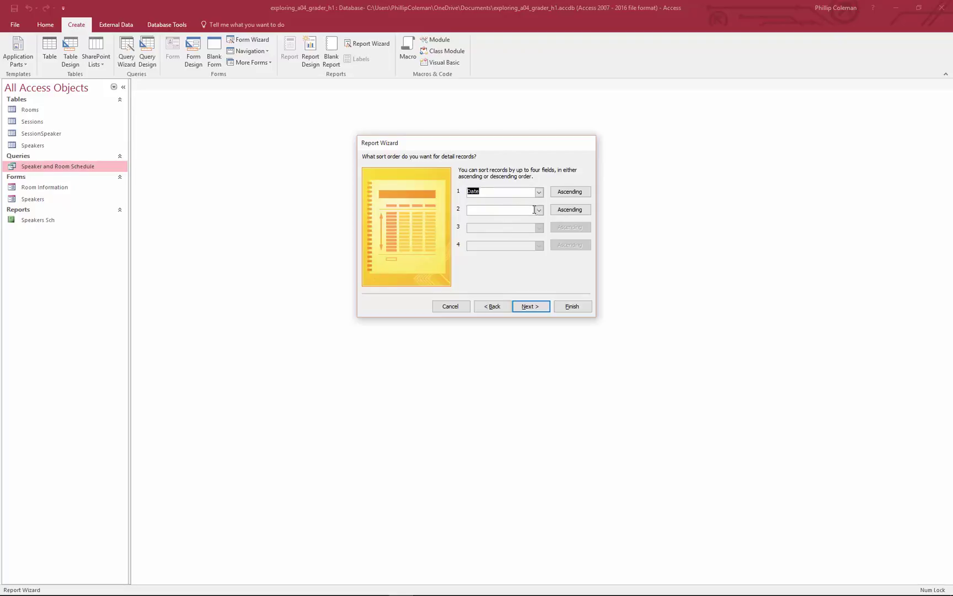
pyautogui.click(539, 210)
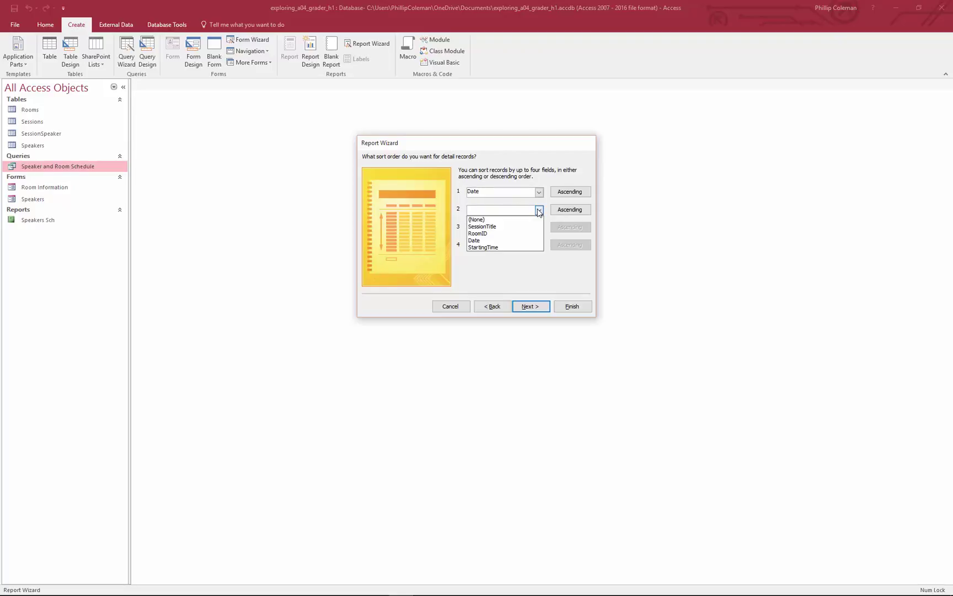
pyautogui.click(510, 247)
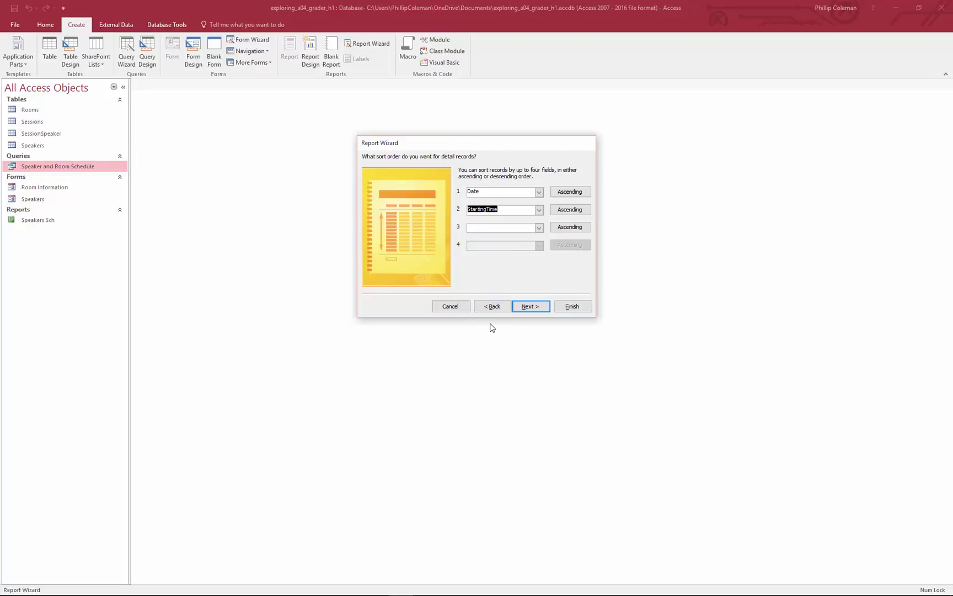
pyautogui.click(531, 306)
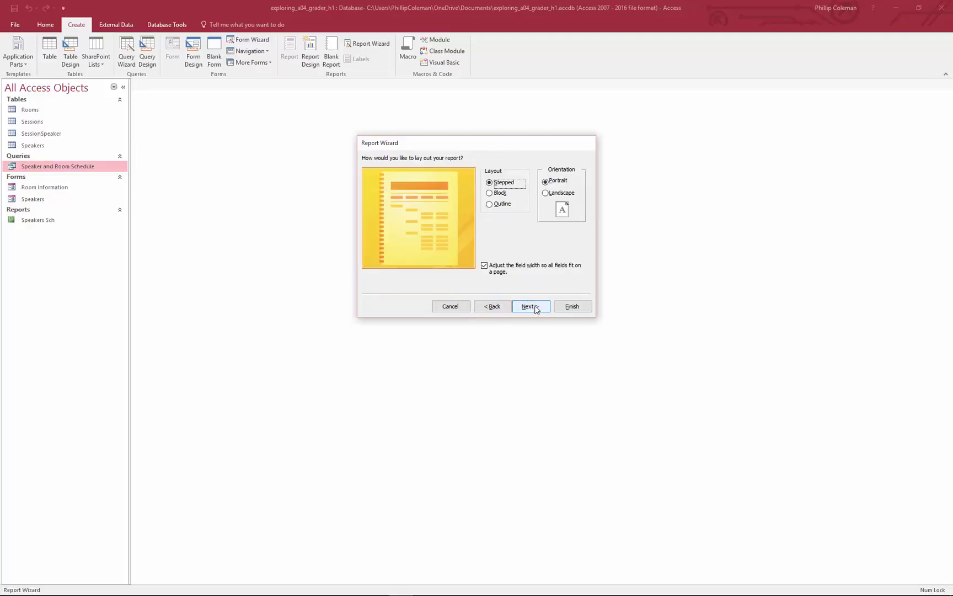
# Step: Set the report to landscape orientation, title it "Speakers name" and finish the wizard with a preview
pyautogui.click(547, 193)
pyautogui.click(531, 307)
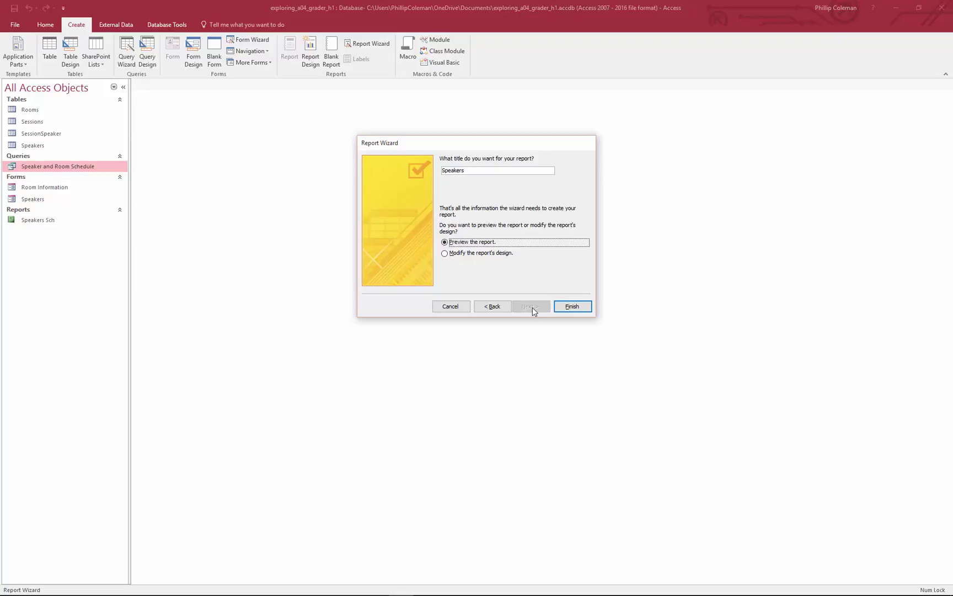
pyautogui.click(468, 170)
pyautogui.write('name')
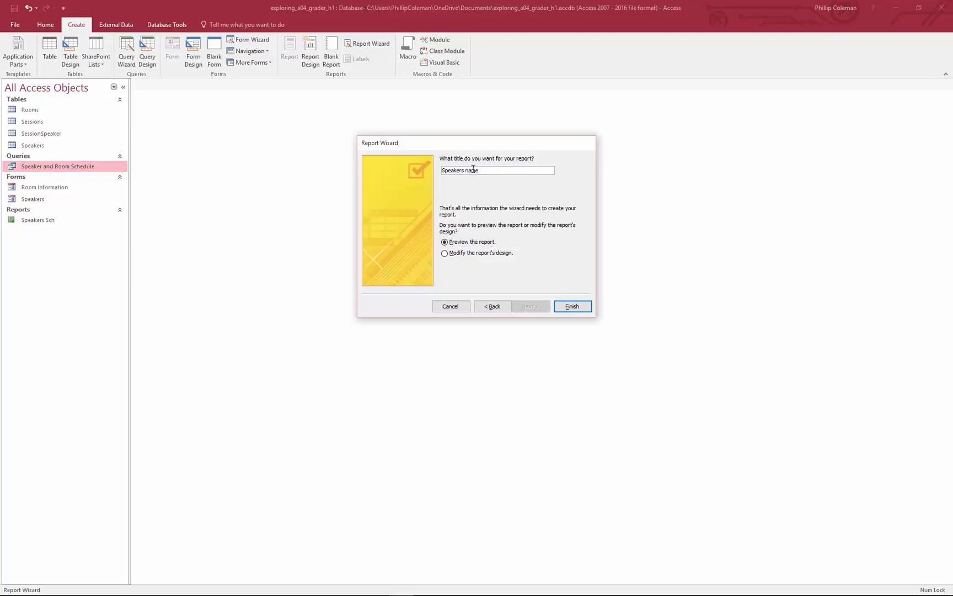
pyautogui.click(576, 312)
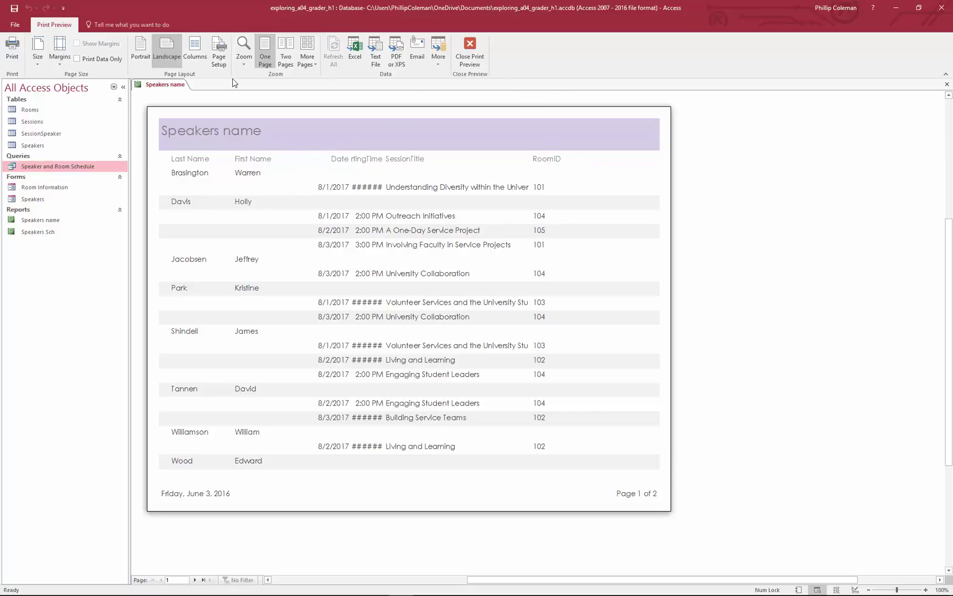
# Step: Close the print preview of the Speakers name report and switch it to Layout View
pyautogui.click(471, 49)
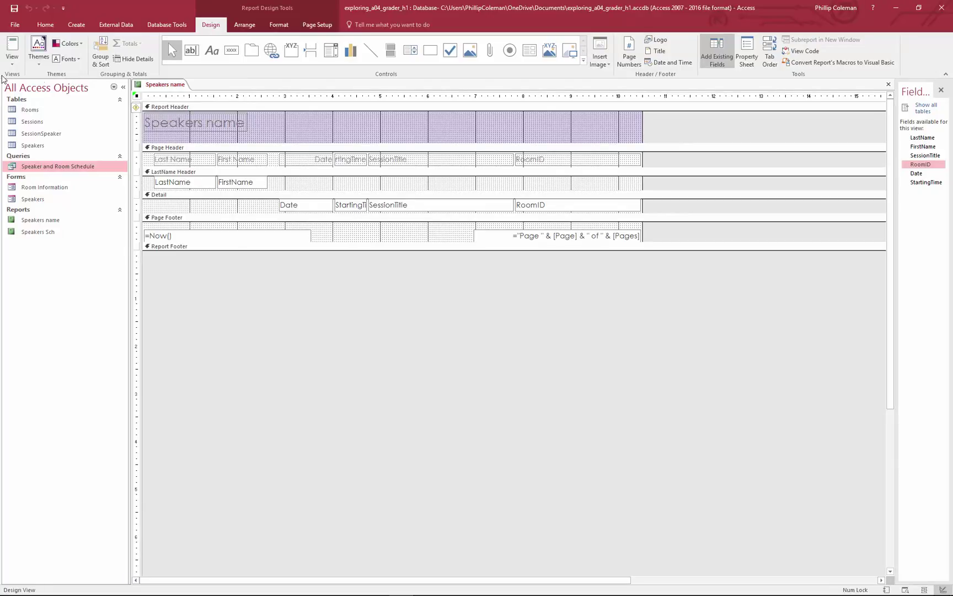
pyautogui.click(23, 69)
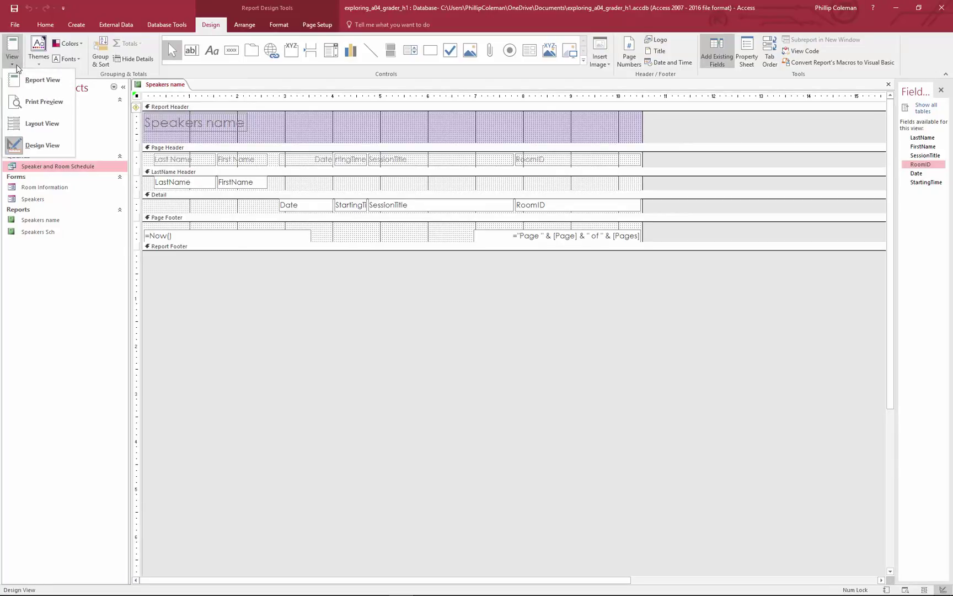
pyautogui.click(32, 123)
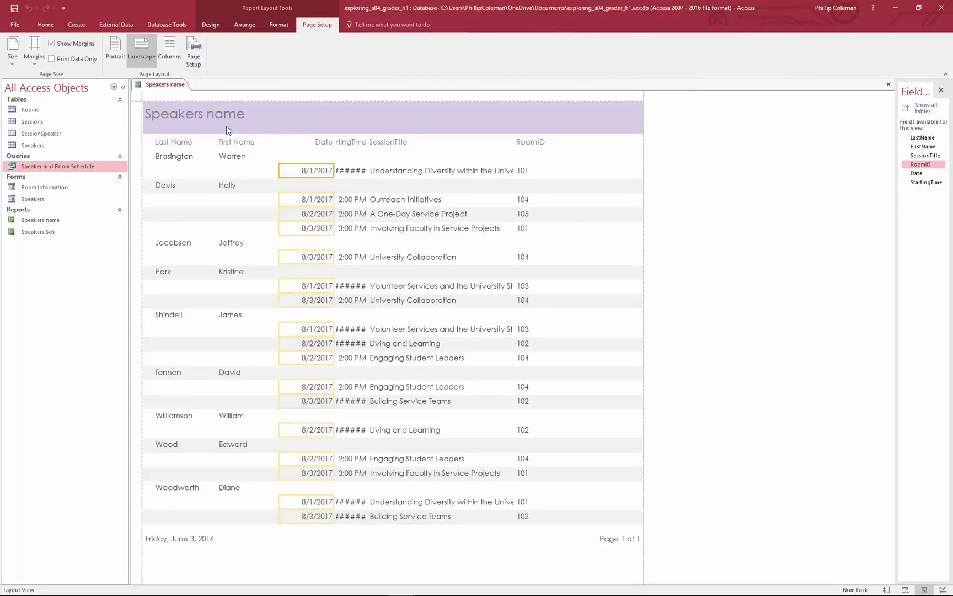
# Step: Apply the last built-in Office theme, which has a pale grey-beige colour scheme, to the Speakers name report
pyautogui.click(211, 25)
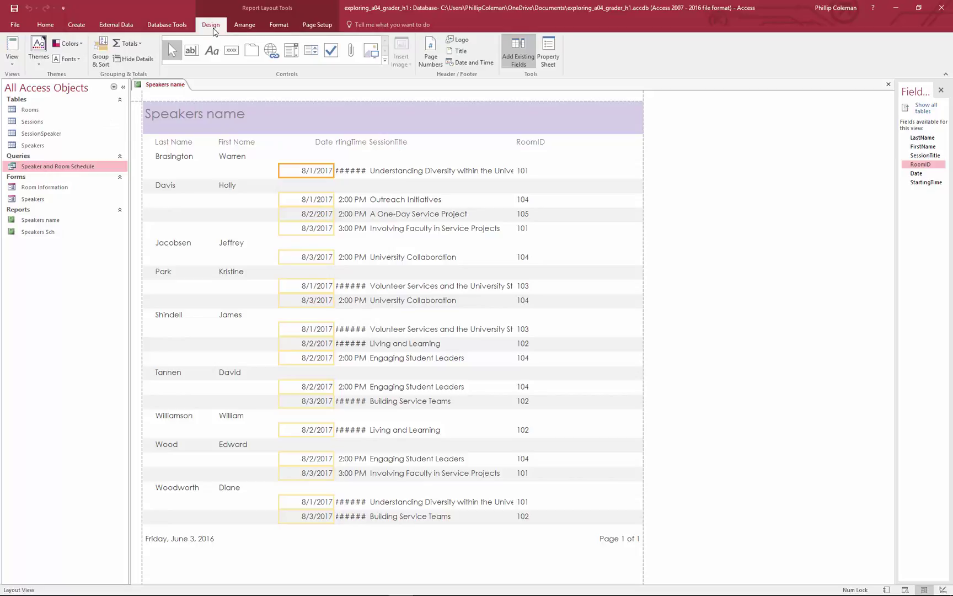
pyautogui.click(38, 55)
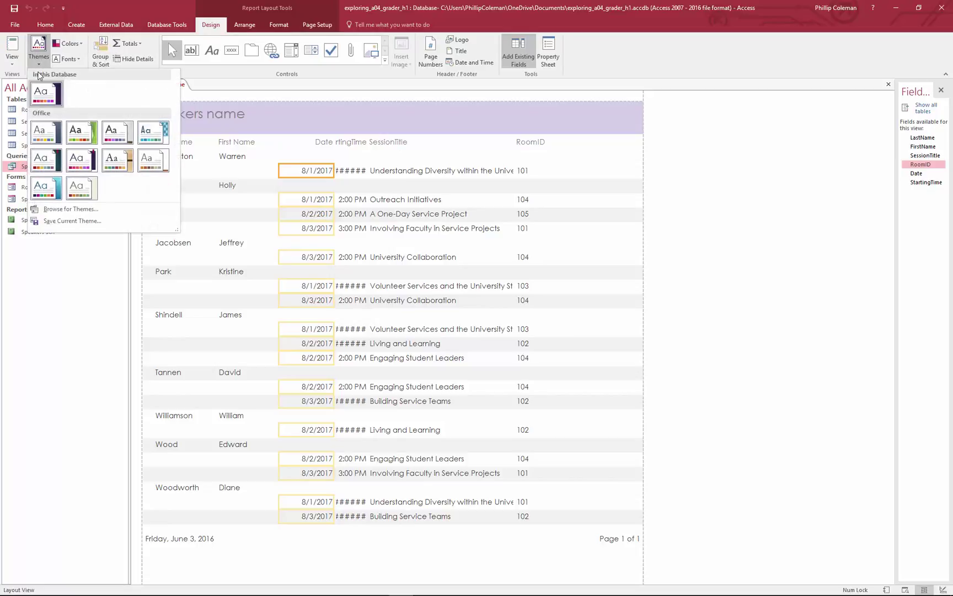
pyautogui.click(82, 188)
# Step: Change the RoomID column heading in the page header to "Room ID"
pyautogui.click(551, 139)
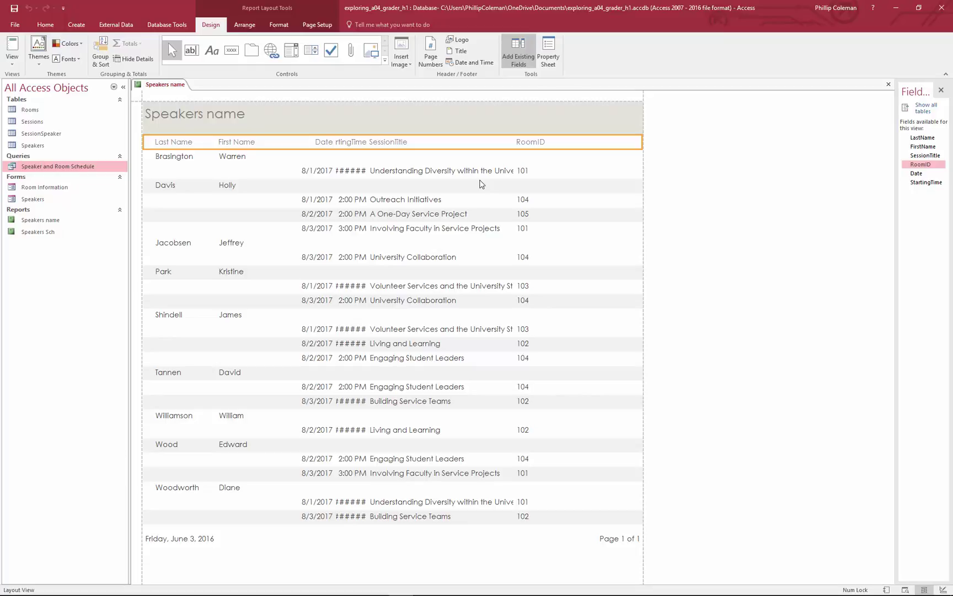
pyautogui.click(539, 142)
pyautogui.click(534, 142)
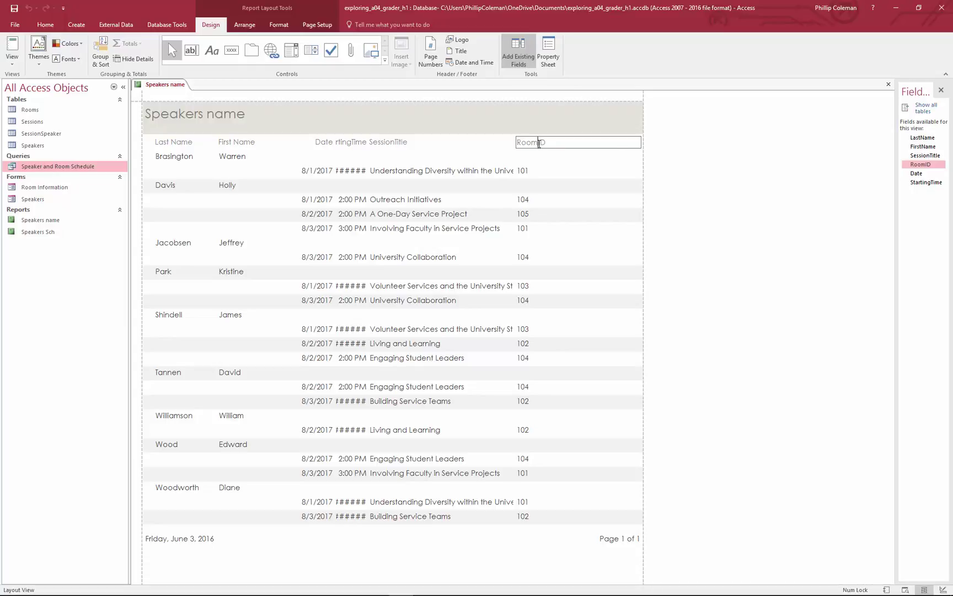
pyautogui.click(584, 177)
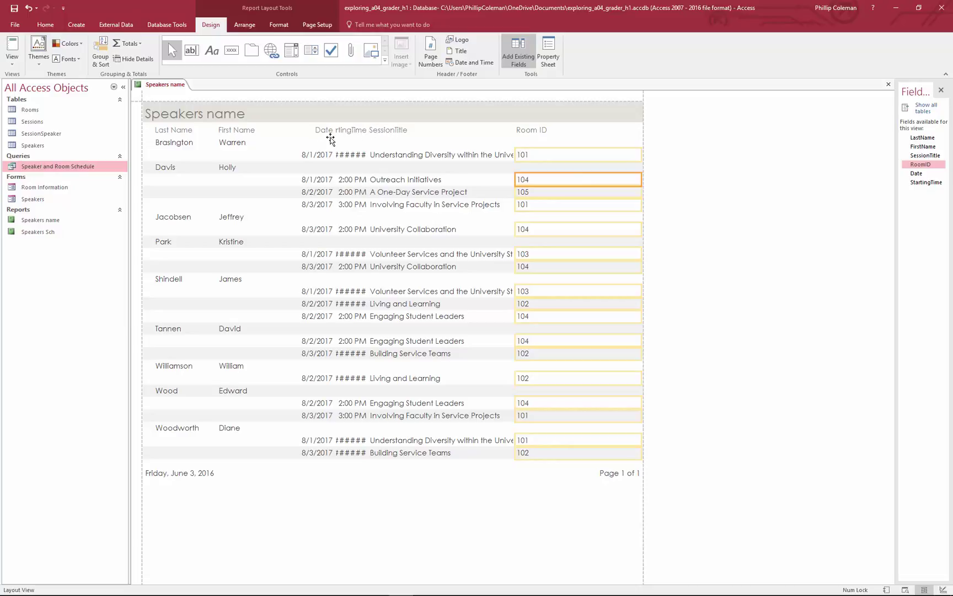
# Step: Try to adjust the truncated StartingTime column heading beside the Date heading in the page header
pyautogui.click(336, 132)
pyautogui.click(334, 133)
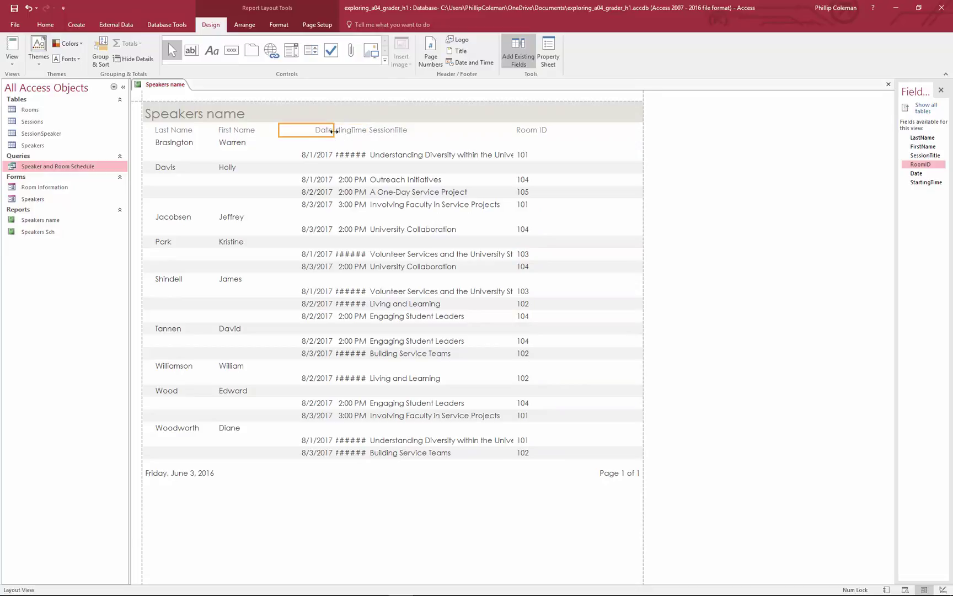
pyautogui.click(338, 133)
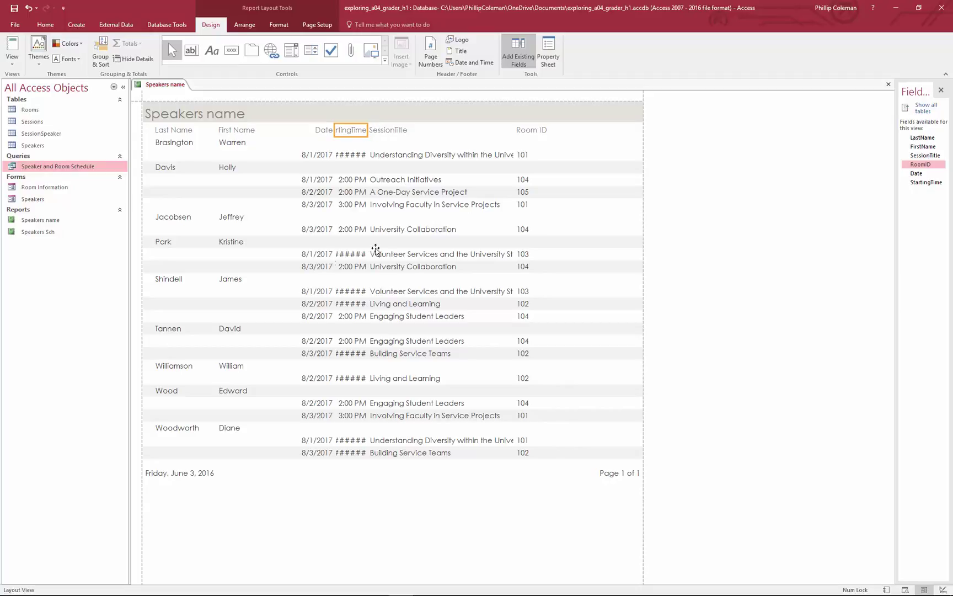
pyautogui.press('Delete')
pyautogui.click(370, 246)
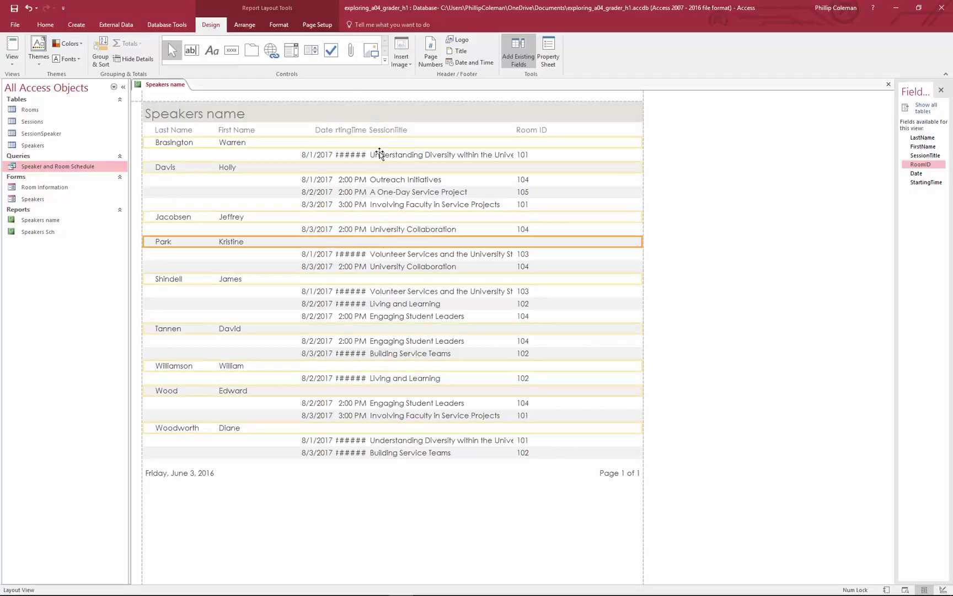